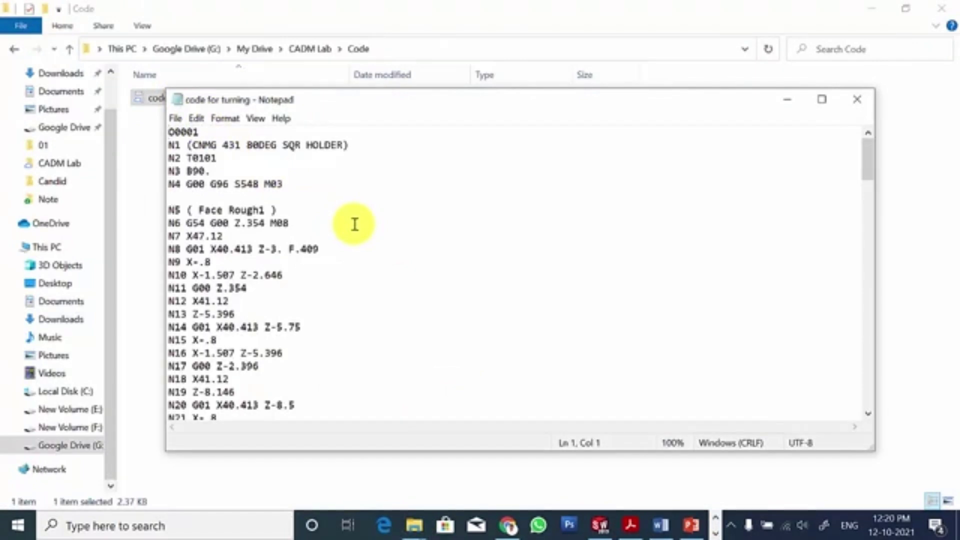
Scroll the posted G-code down to its closing M30 block, then return to SOLIDWORKS
{"action": "scroll", "coordinate": [355, 224], "scroll_direction": "down", "scroll_amount": 9}
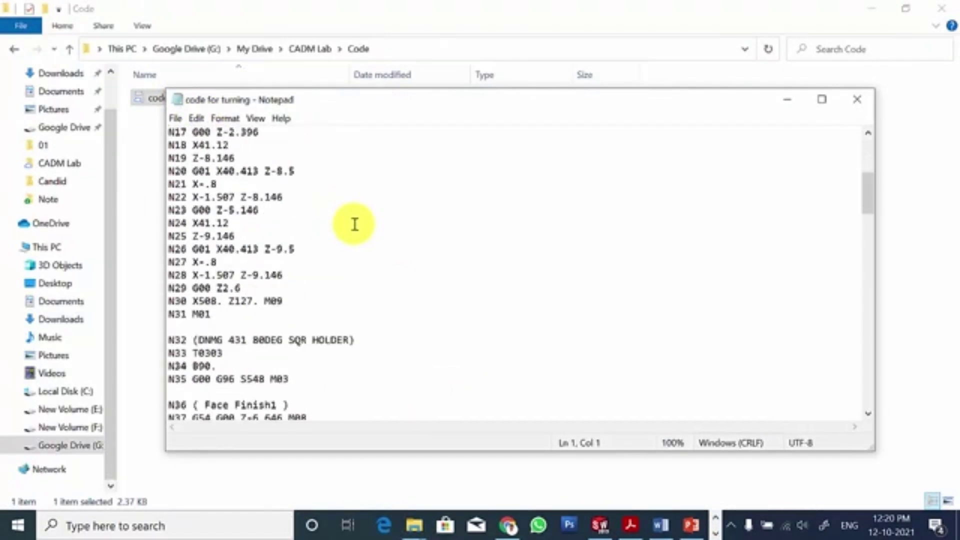
{"action": "scroll", "coordinate": [354, 224], "scroll_direction": "down", "scroll_amount": 10}
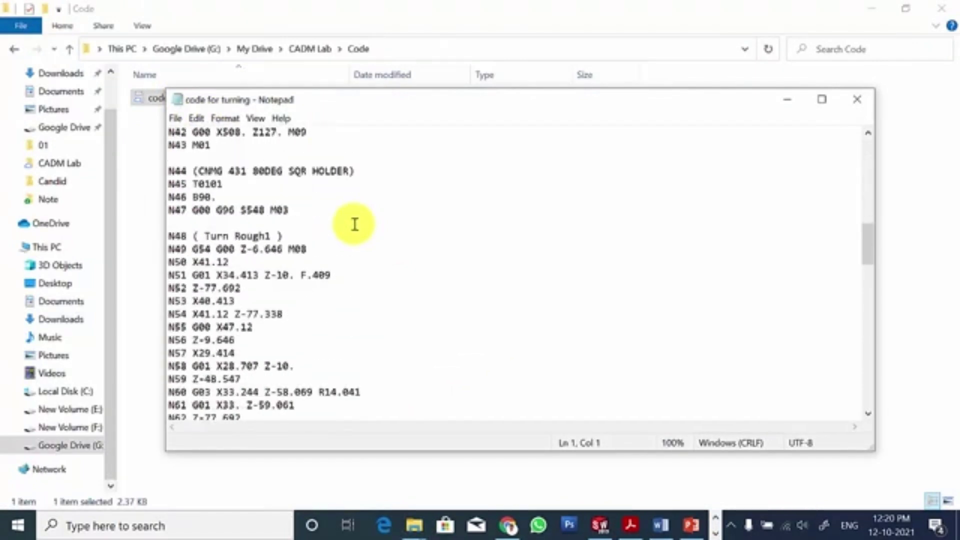
{"action": "scroll", "coordinate": [355, 224], "scroll_direction": "down", "scroll_amount": 20}
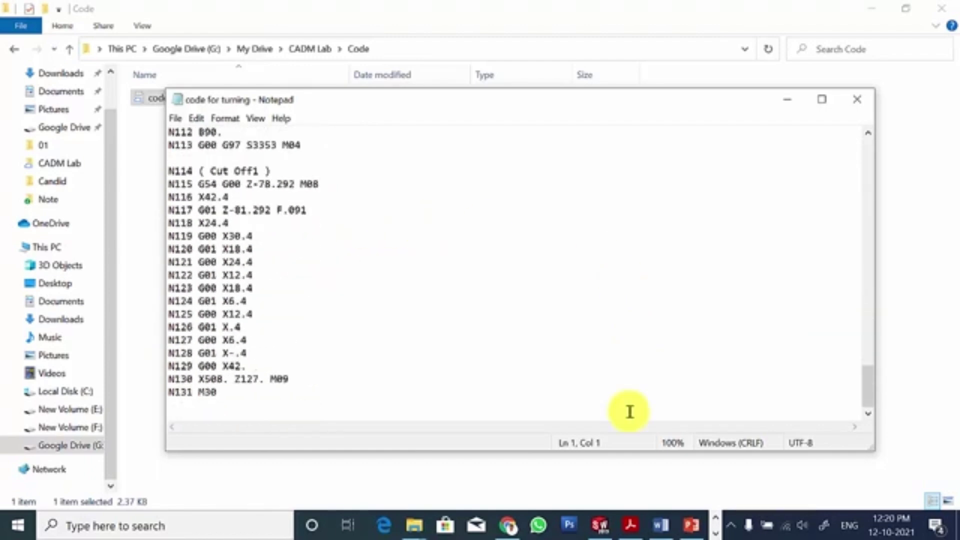
{"action": "left_click", "coordinate": [602, 526]}
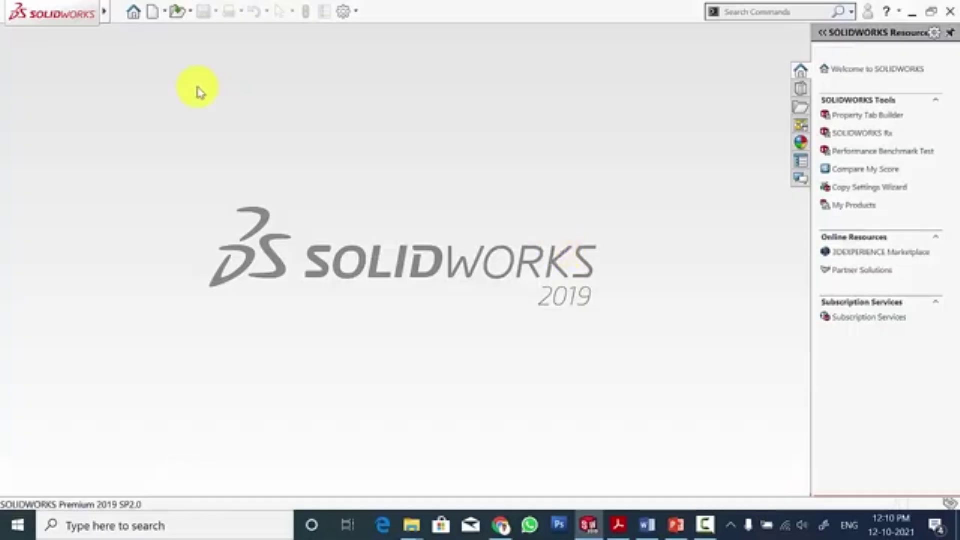
Create a new blank Part document, Part2
{"action": "left_click", "coordinate": [154, 15]}
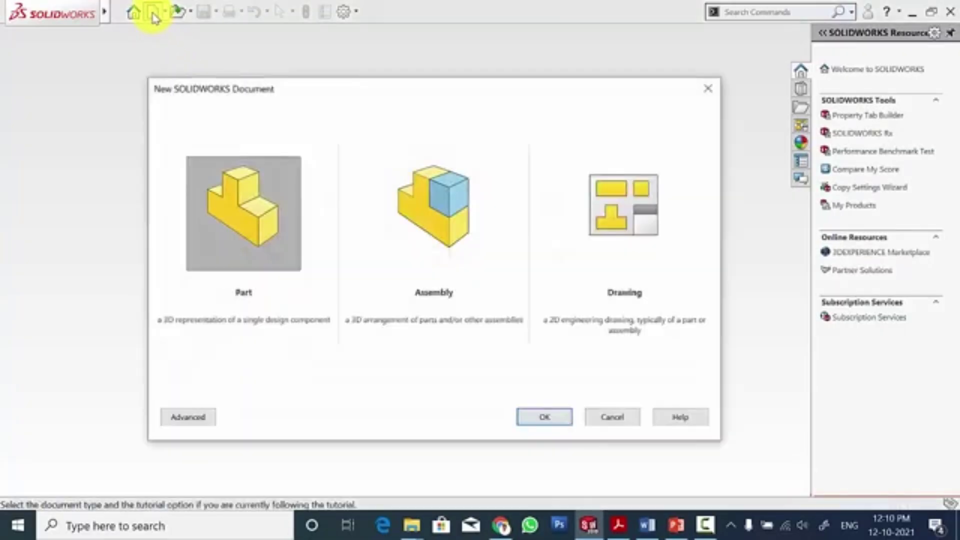
{"action": "left_click", "coordinate": [555, 419]}
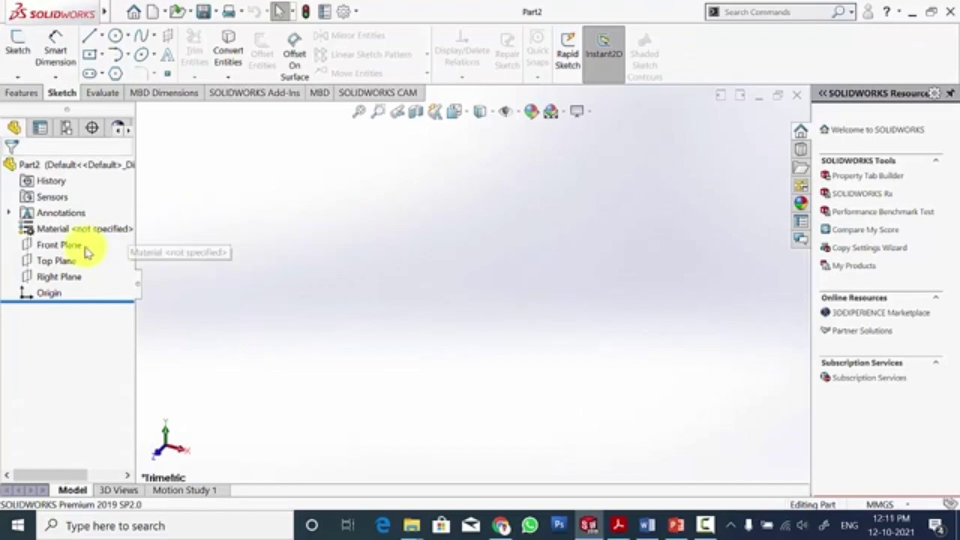
Start a sketch on the Front Plane and draw the bottom line, right edge and short top segment from the origin
{"action": "left_click", "coordinate": [70, 249]}
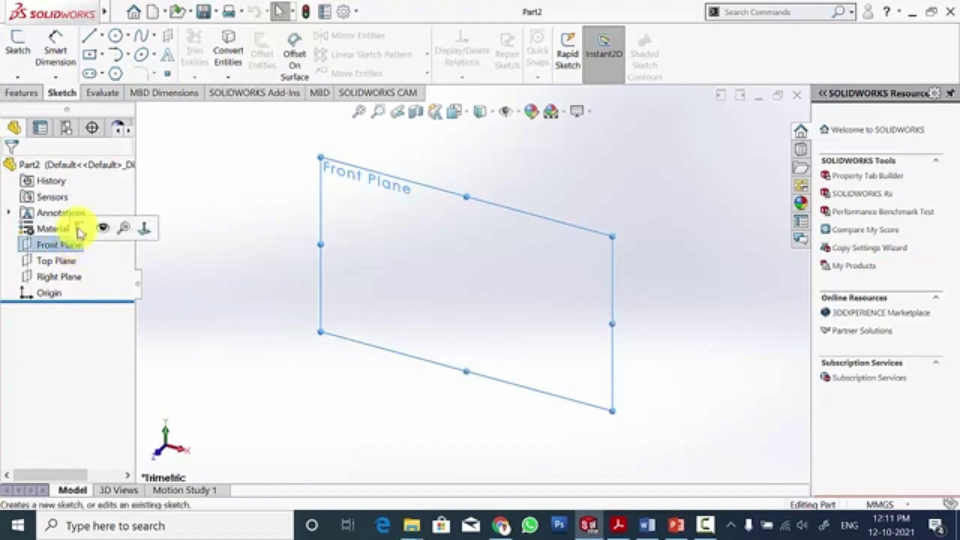
{"action": "left_click", "coordinate": [80, 231]}
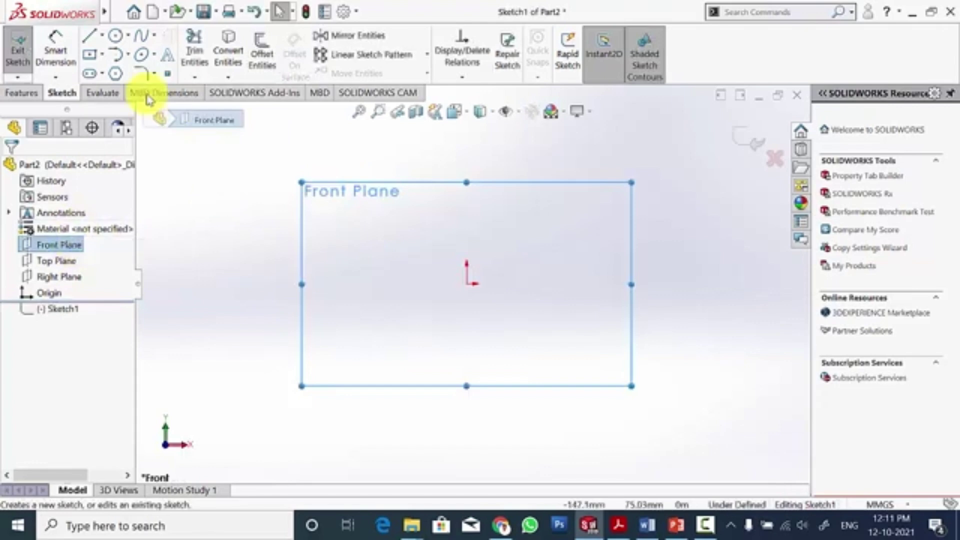
{"action": "left_click", "coordinate": [89, 36]}
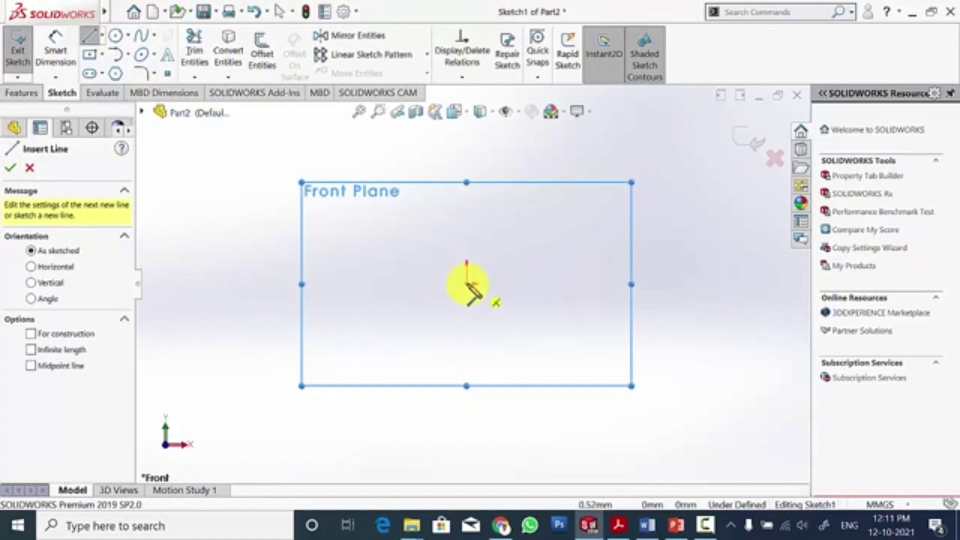
{"action": "left_click", "coordinate": [468, 284]}
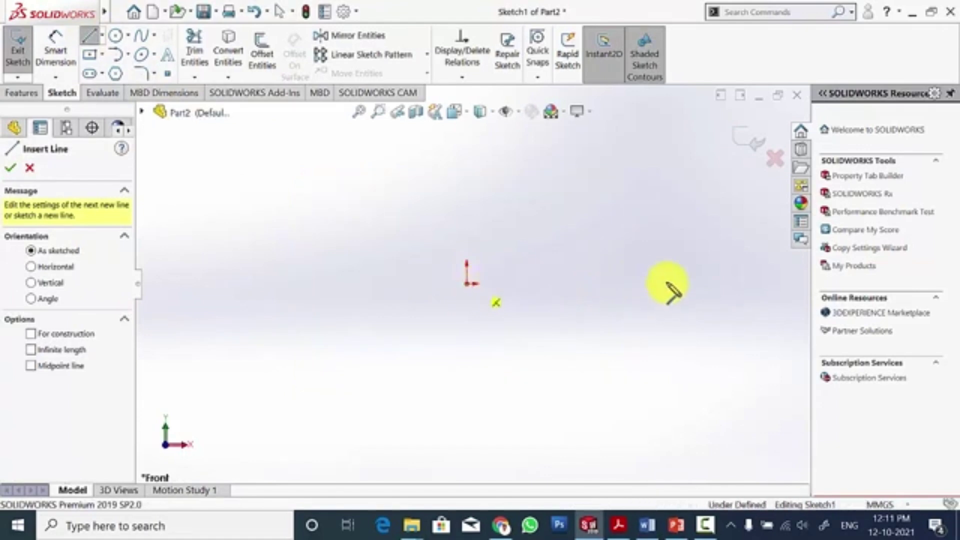
{"action": "left_click", "coordinate": [710, 284]}
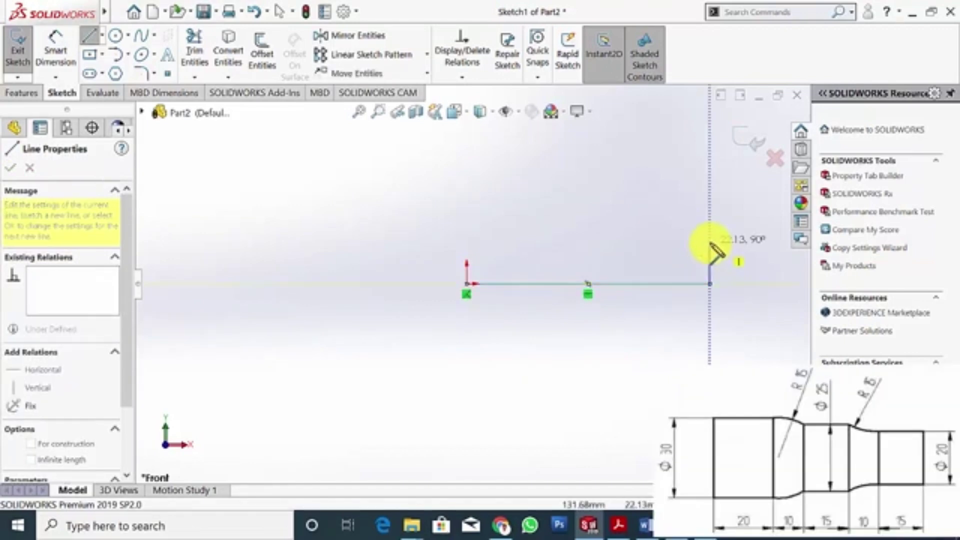
{"action": "left_click", "coordinate": [710, 243]}
{"action": "left_click", "coordinate": [646, 242]}
Finish the profile with a step line, a tangent shoulder arc and the top line back to the origin
{"action": "key", "text": "a"}
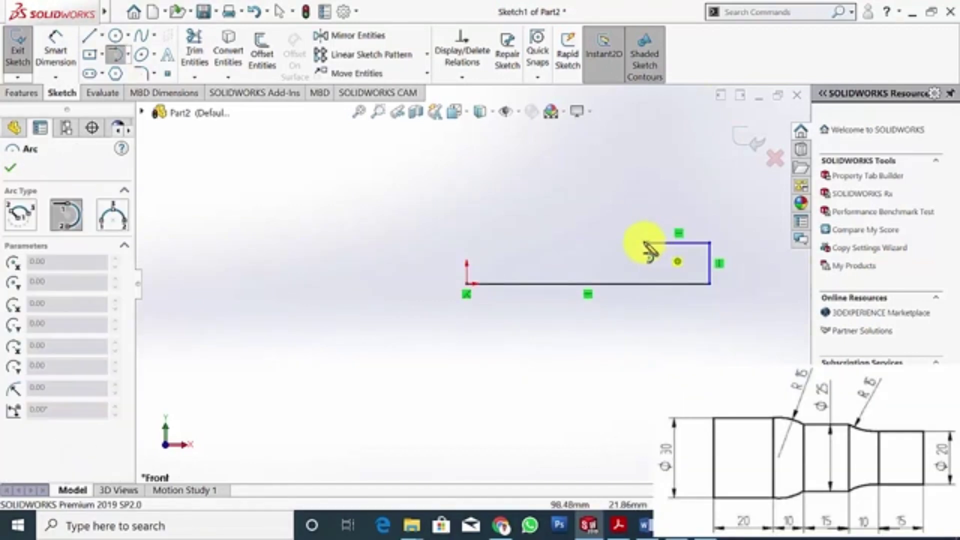
{"action": "key", "text": "Escape"}
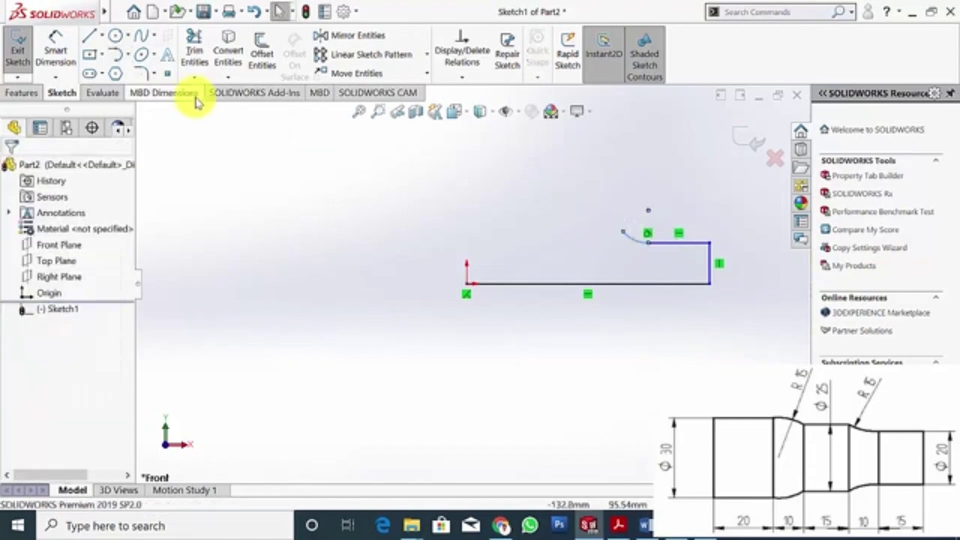
{"action": "left_click", "coordinate": [90, 36]}
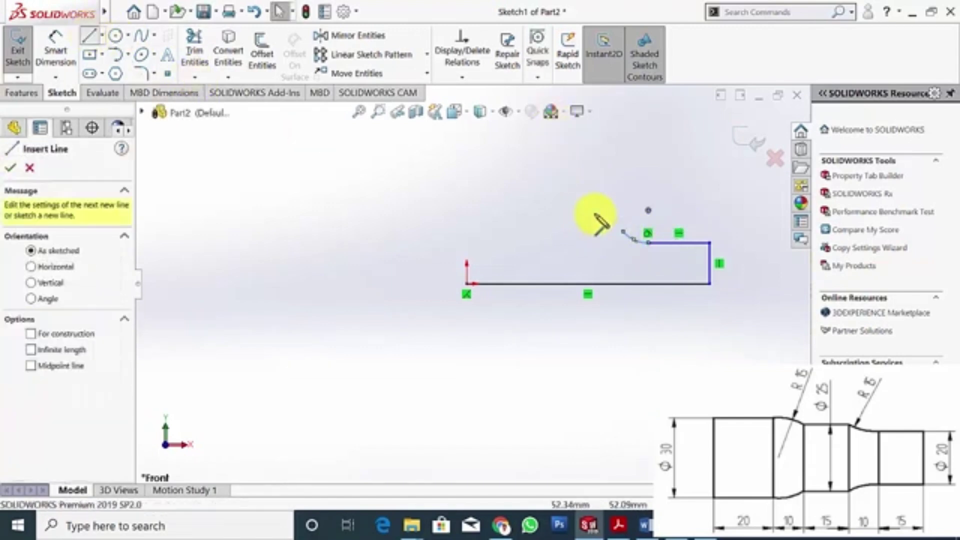
{"action": "left_click", "coordinate": [646, 243]}
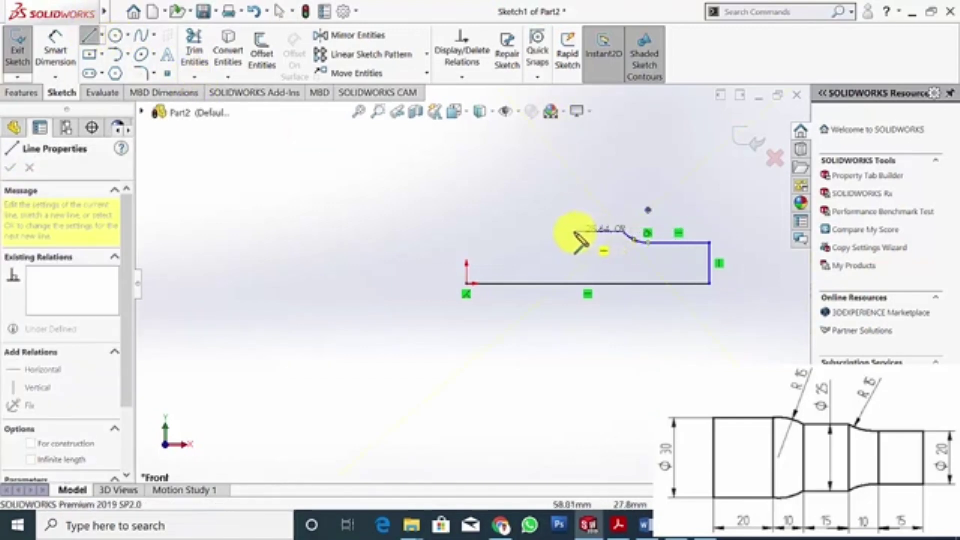
{"action": "left_click", "coordinate": [574, 231]}
{"action": "key", "text": "a"}
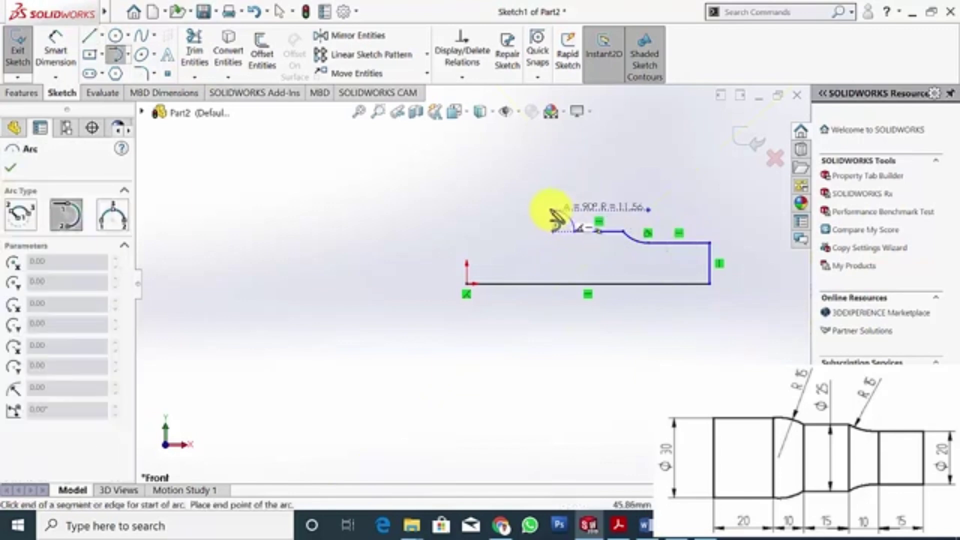
{"action": "left_click", "coordinate": [548, 187]}
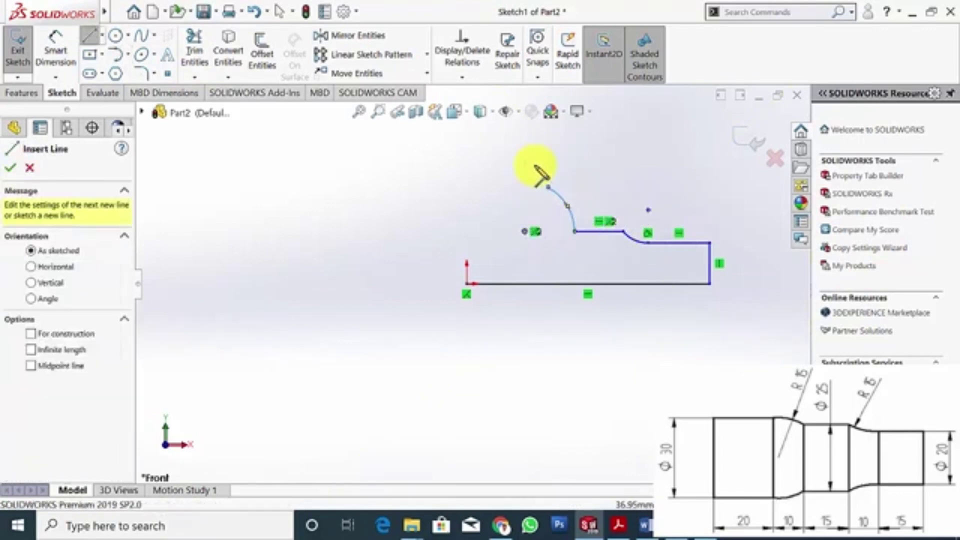
{"action": "left_click", "coordinate": [466, 187]}
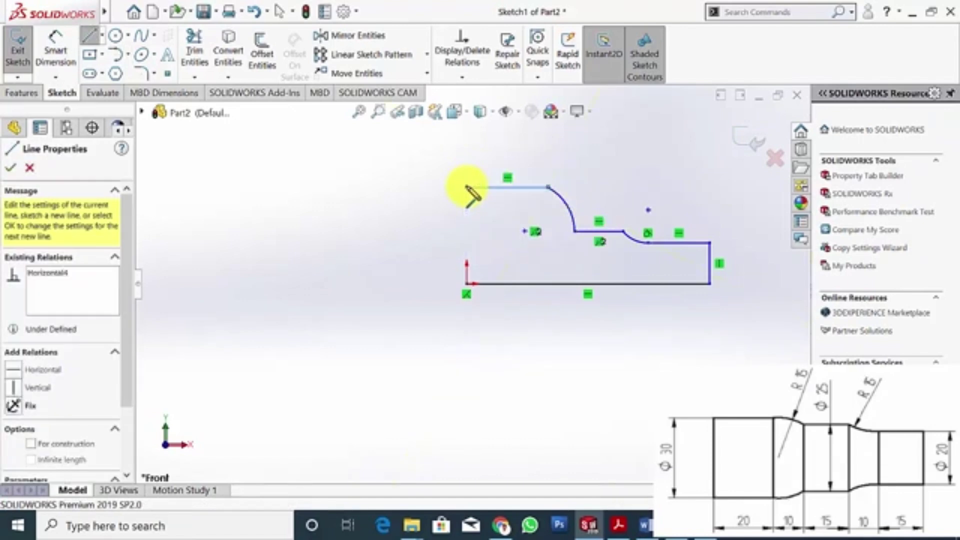
{"action": "left_click", "coordinate": [467, 284]}
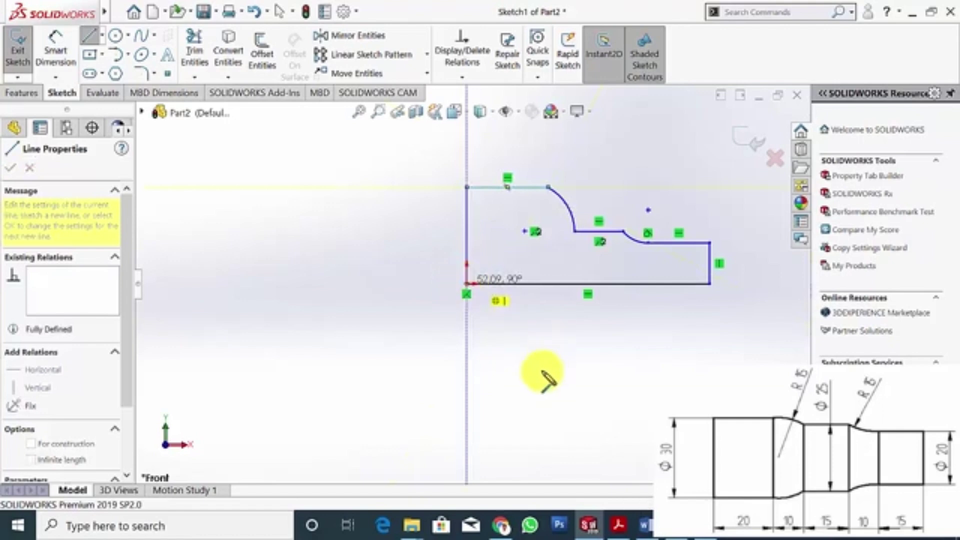
Dimension the right edge height to 10 and the right horizontal line to 15
{"action": "key", "text": "Escape"}
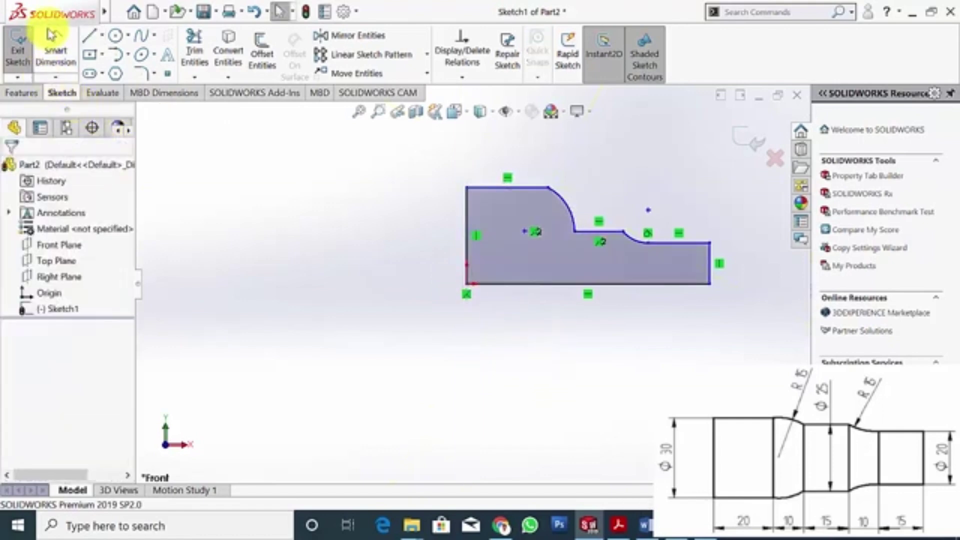
{"action": "left_click", "coordinate": [50, 34]}
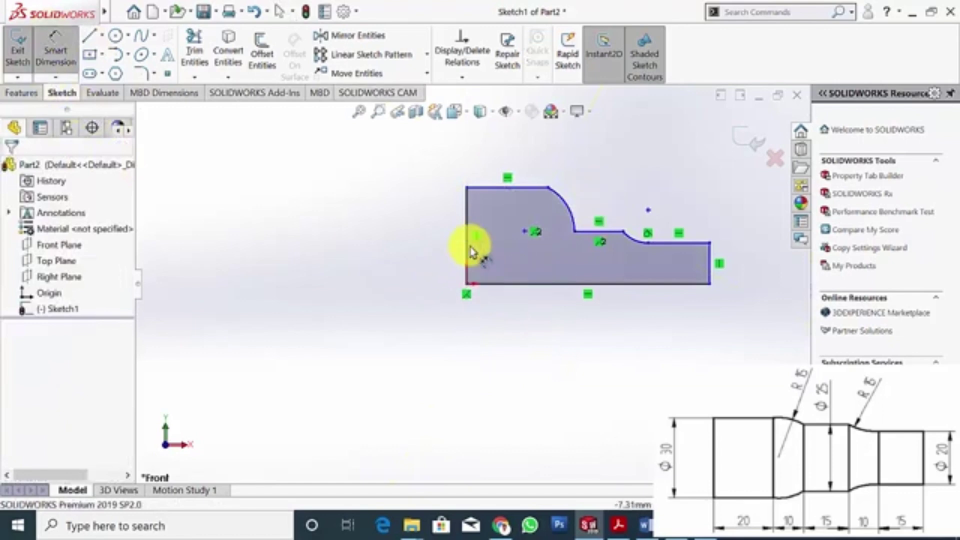
{"action": "left_click", "coordinate": [710, 272]}
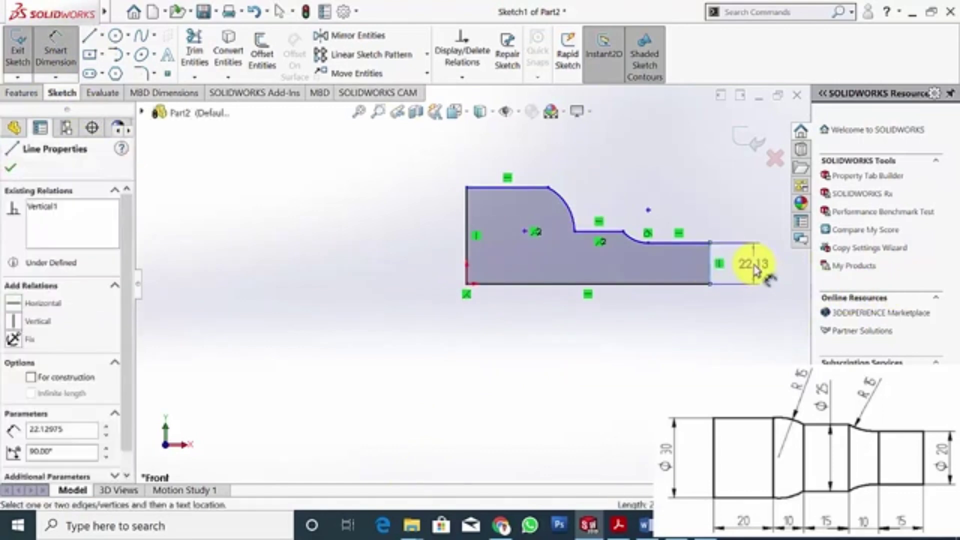
{"action": "left_click", "coordinate": [755, 270]}
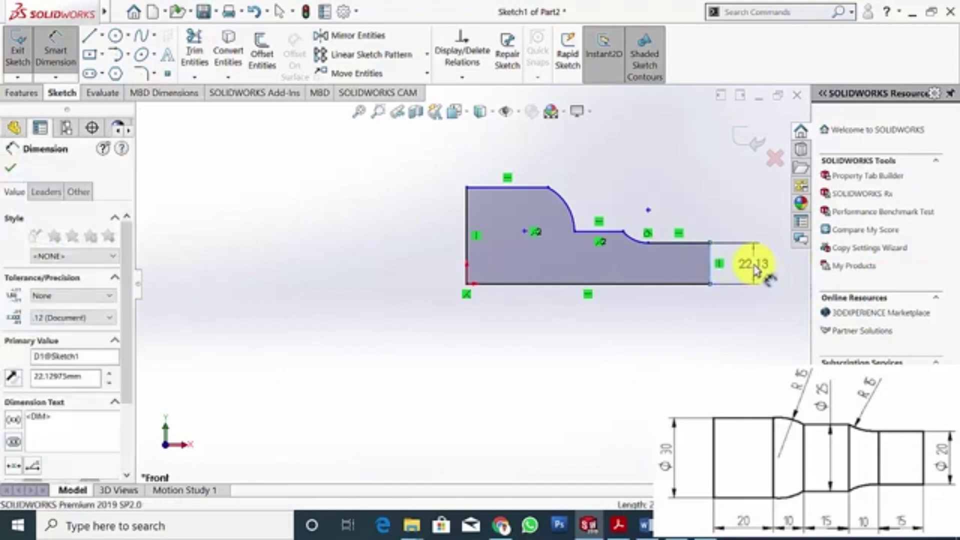
{"action": "type", "text": "10"}
{"action": "key", "text": "Return"}
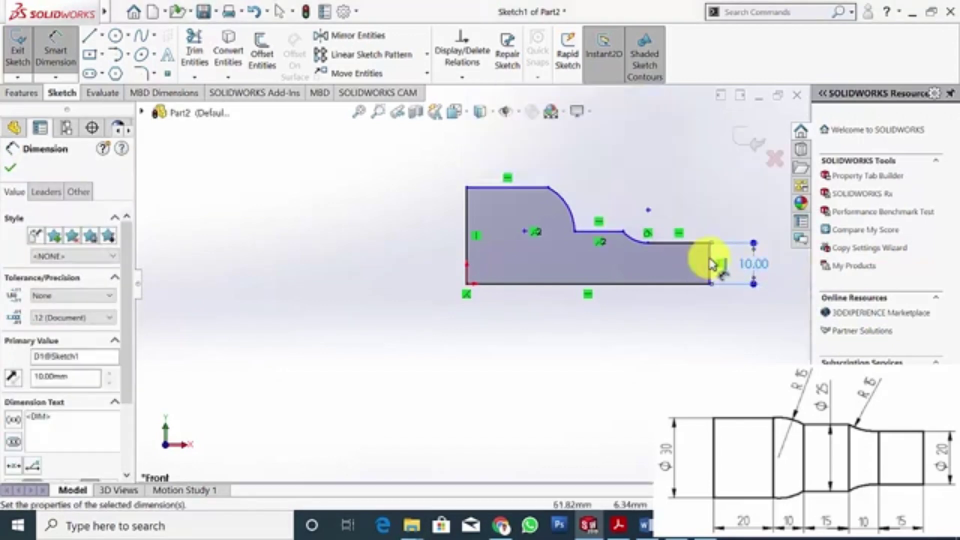
{"action": "left_click", "coordinate": [680, 244]}
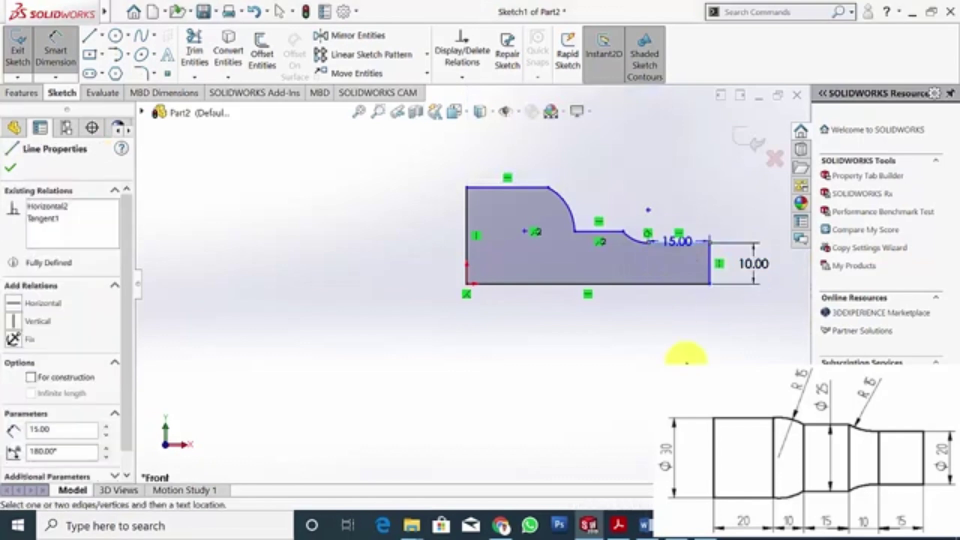
{"action": "left_click", "coordinate": [682, 357]}
{"action": "left_click", "coordinate": [628, 340]}
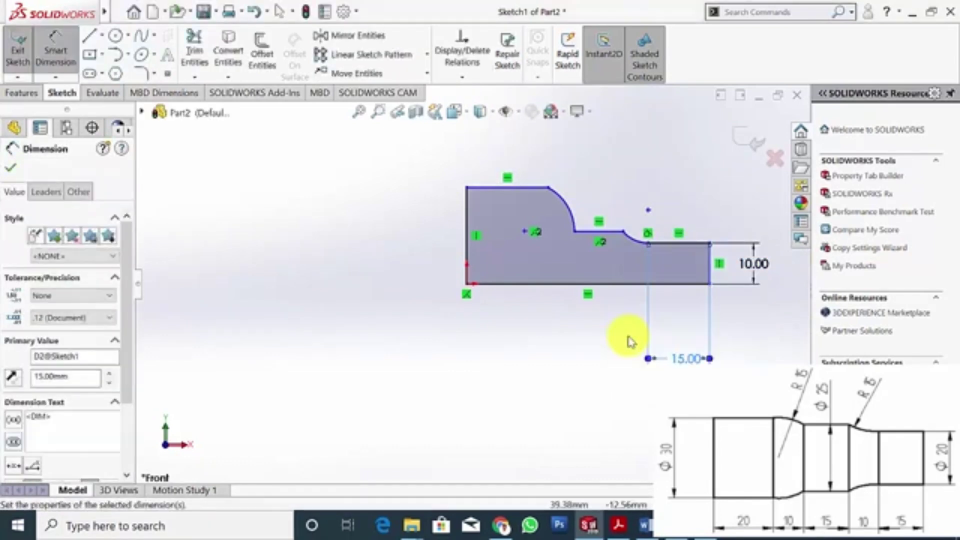
Set the small arc radius to 15 and the middle step height to 12.50 (25/2)
{"action": "left_click", "coordinate": [629, 236]}
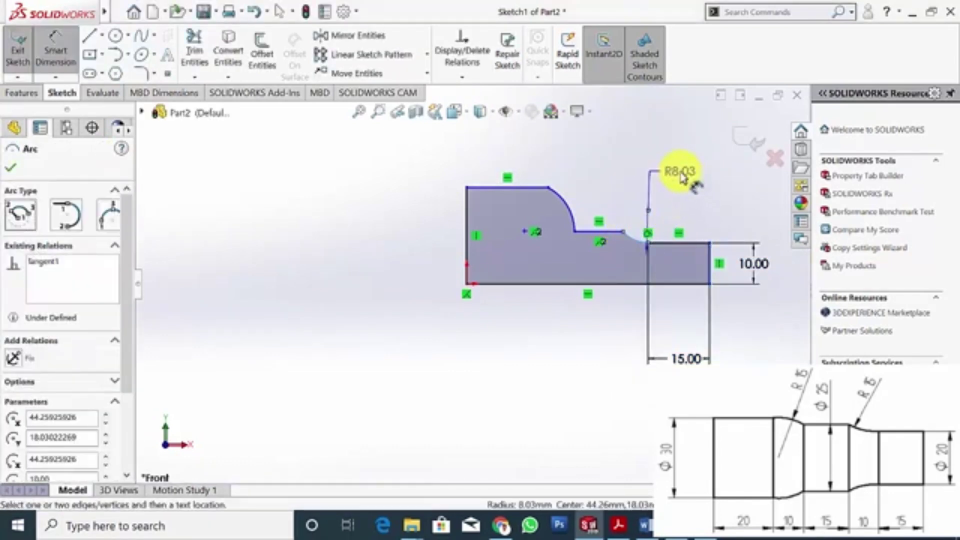
{"action": "left_click", "coordinate": [689, 179]}
{"action": "type", "text": "15"}
{"action": "key", "text": "Return"}
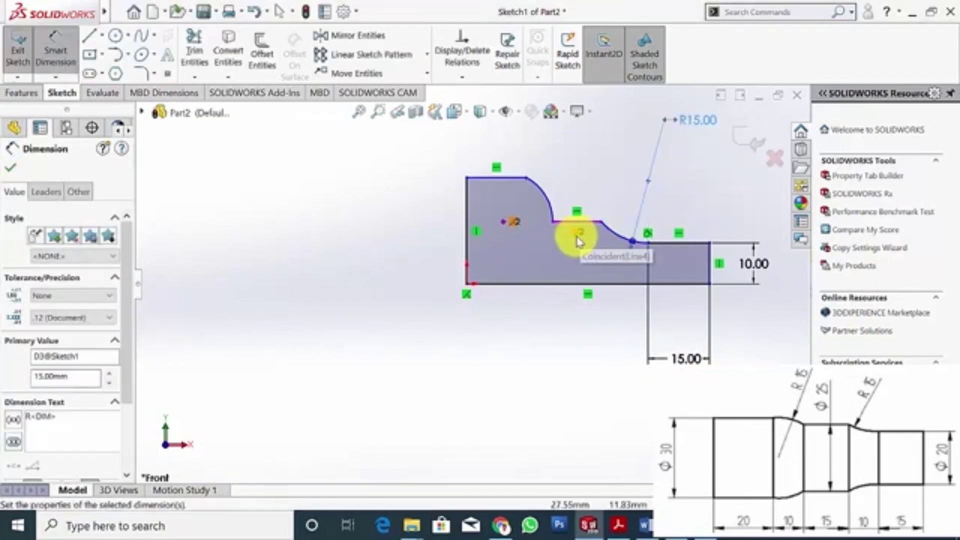
{"action": "left_click", "coordinate": [568, 284]}
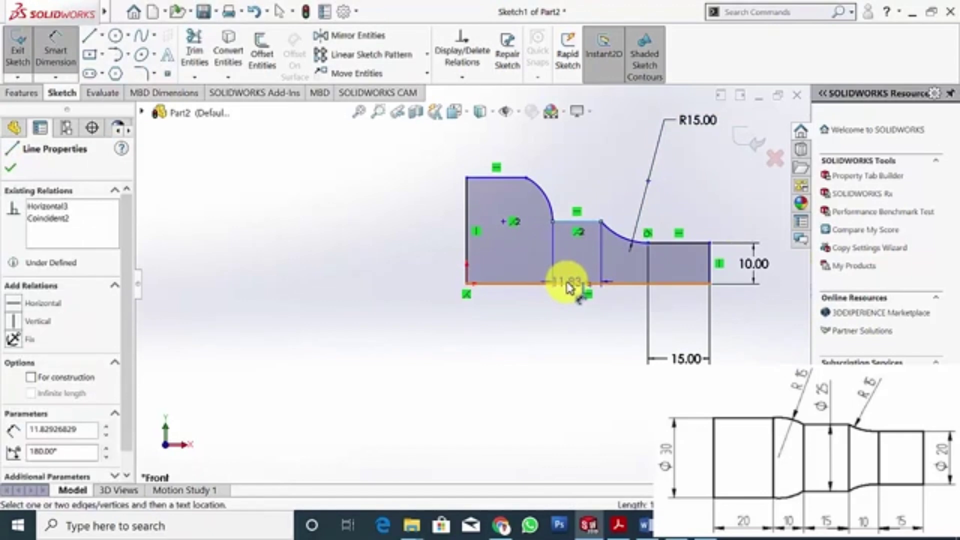
{"action": "left_click", "coordinate": [603, 160]}
{"action": "type", "text": "25"}
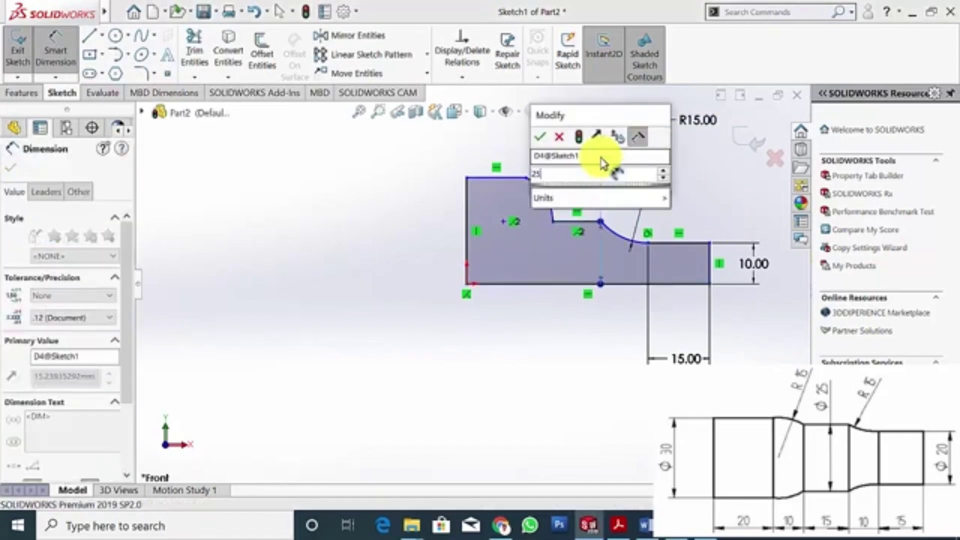
{"action": "type", "text": "/2"}
{"action": "key", "text": "Return"}
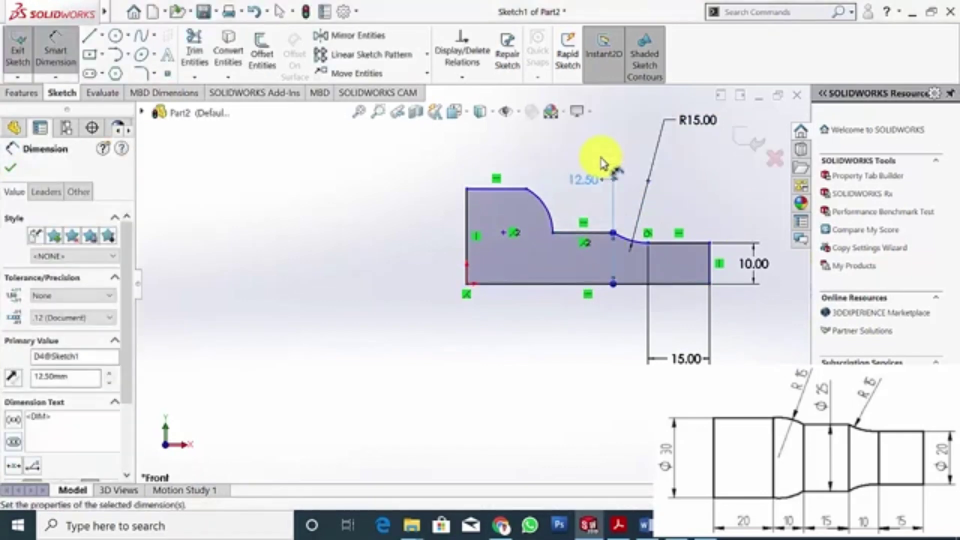
{"action": "left_click", "coordinate": [547, 204]}
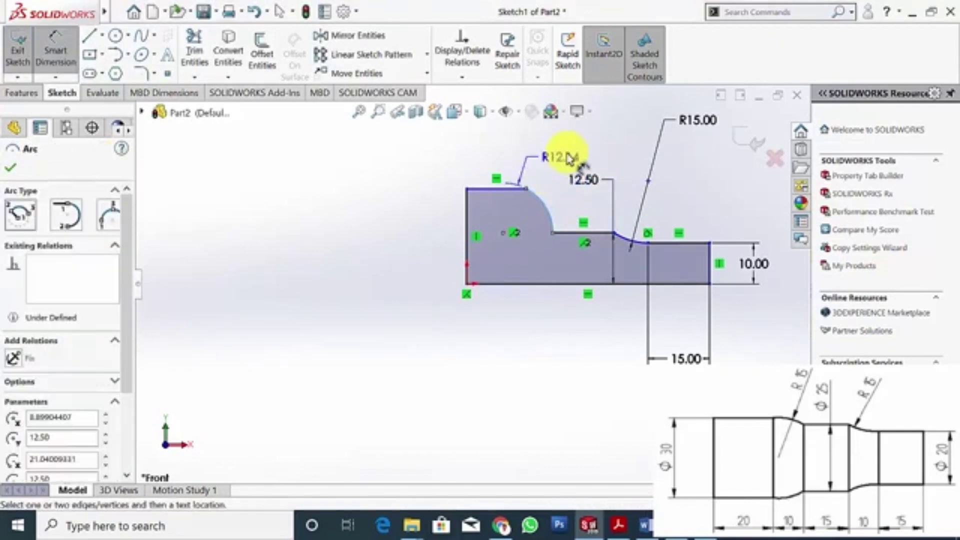
{"action": "left_click", "coordinate": [598, 155]}
{"action": "type", "text": "15"}
{"action": "key", "text": "Return"}
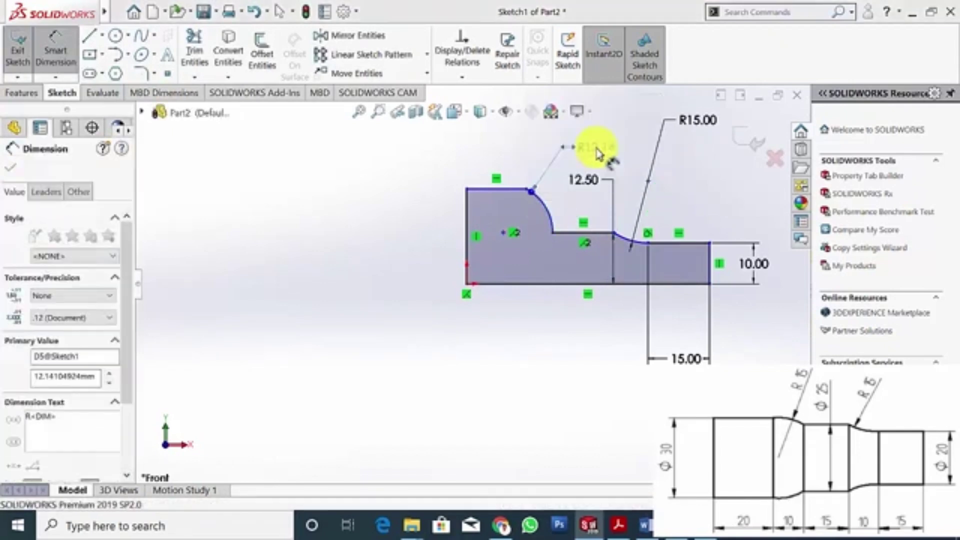
{"action": "key", "text": "ctrl+z"}
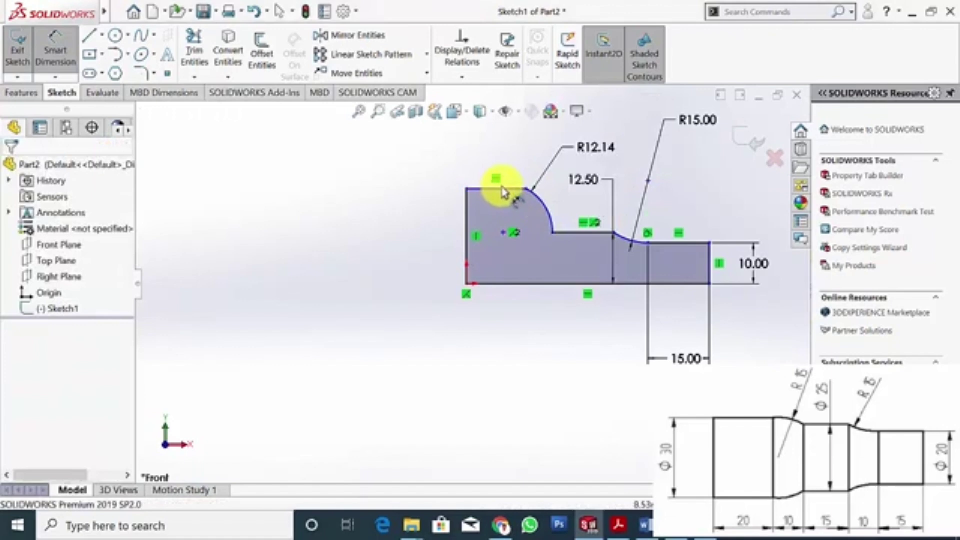
Dimension the left end height to 15 and the top-left length to 20, plus a reference offset
{"action": "left_click", "coordinate": [463, 240]}
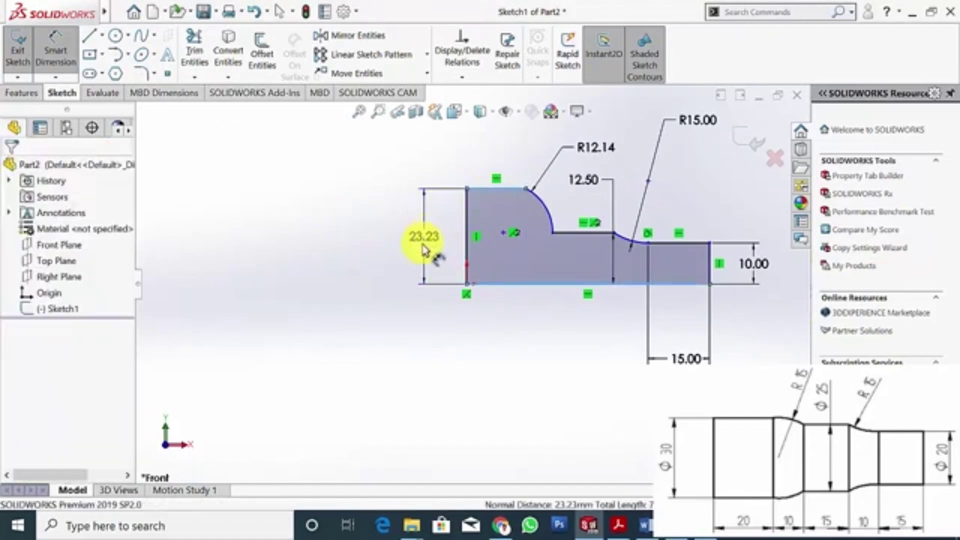
{"action": "left_click", "coordinate": [424, 255]}
{"action": "type", "text": "15"}
{"action": "key", "text": "Return"}
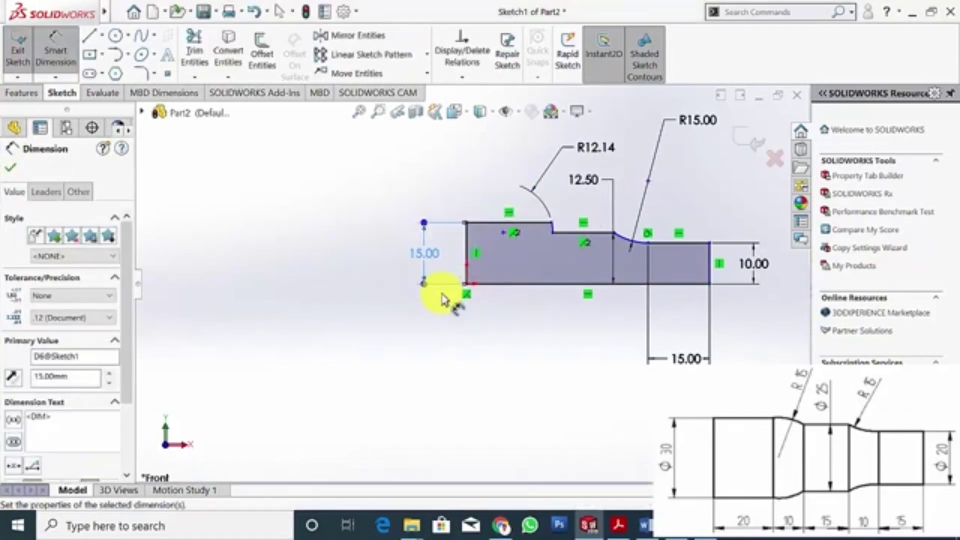
{"action": "left_click", "coordinate": [521, 223]}
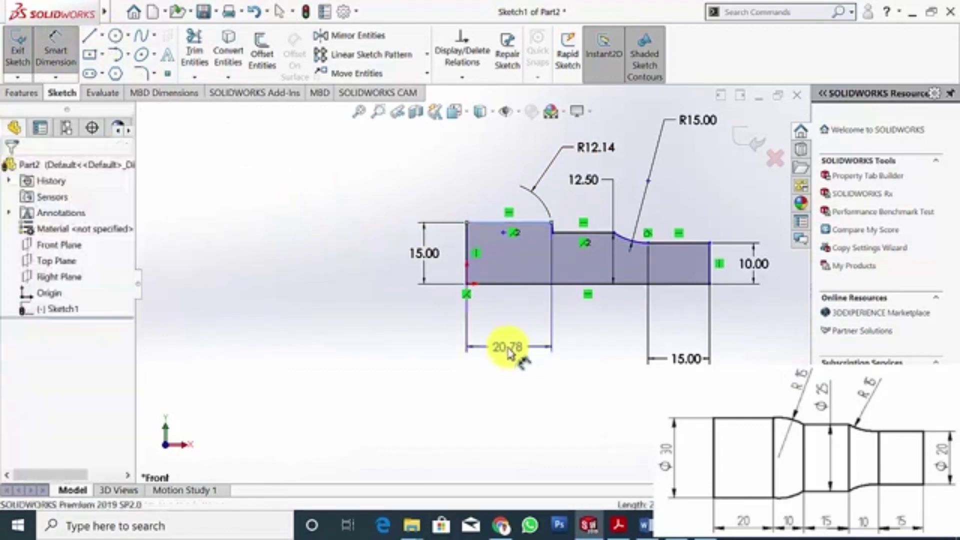
{"action": "left_click", "coordinate": [508, 349]}
{"action": "type", "text": "20.00mm"}
{"action": "key", "text": "Return"}
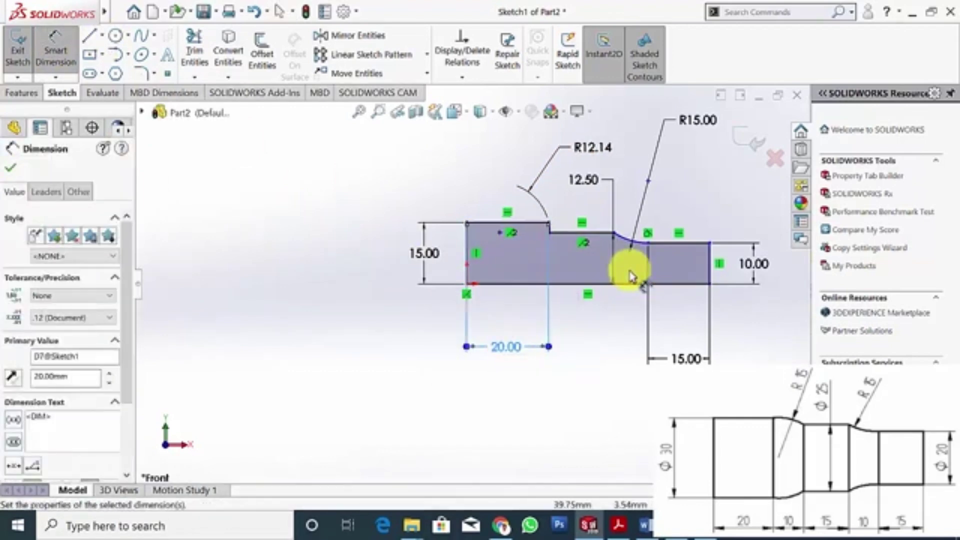
{"action": "scroll", "coordinate": [585, 240], "scroll_direction": "down", "scroll_amount": 5}
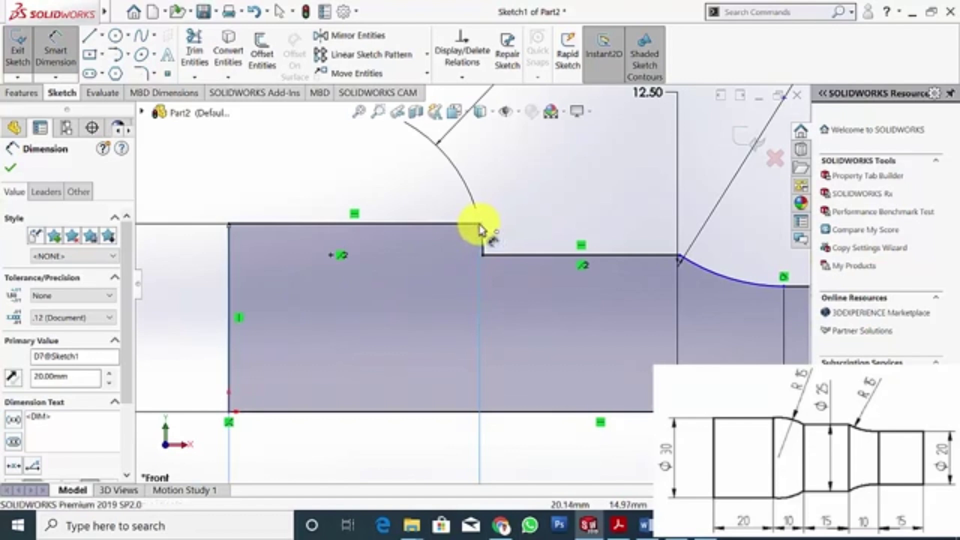
{"action": "left_click", "coordinate": [483, 227]}
{"action": "left_click", "coordinate": [485, 260]}
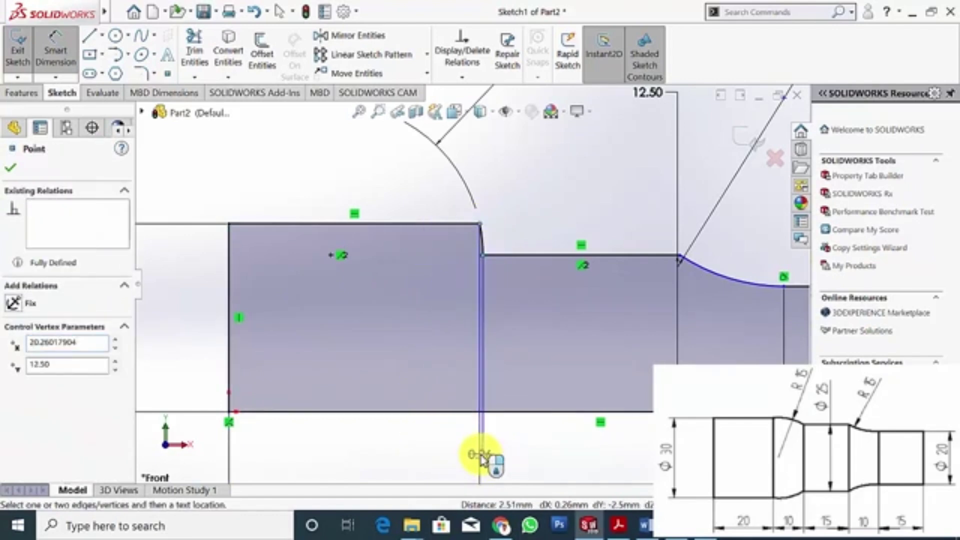
{"action": "left_click", "coordinate": [503, 460]}
{"action": "key", "text": "Return"}
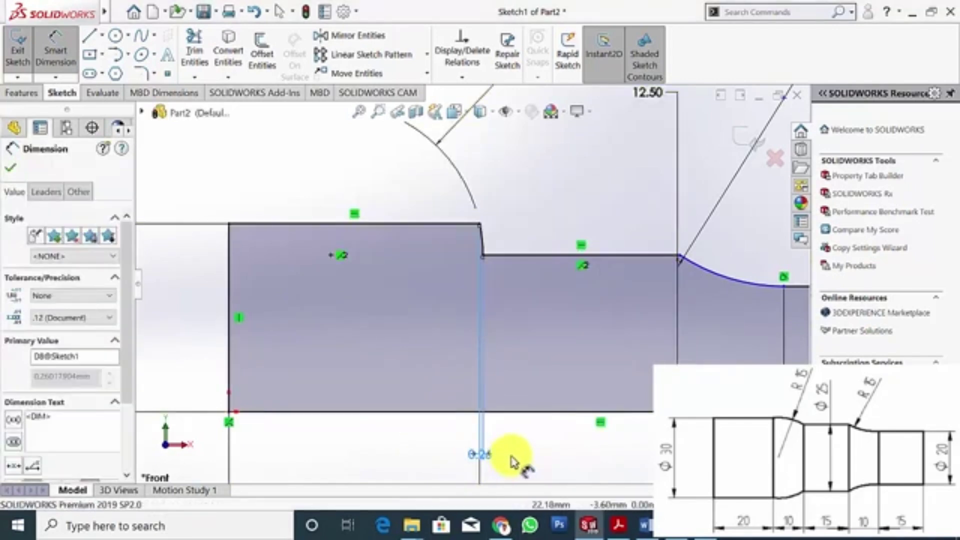
{"action": "key", "text": "Escape"}
{"action": "key", "text": "Escape"}
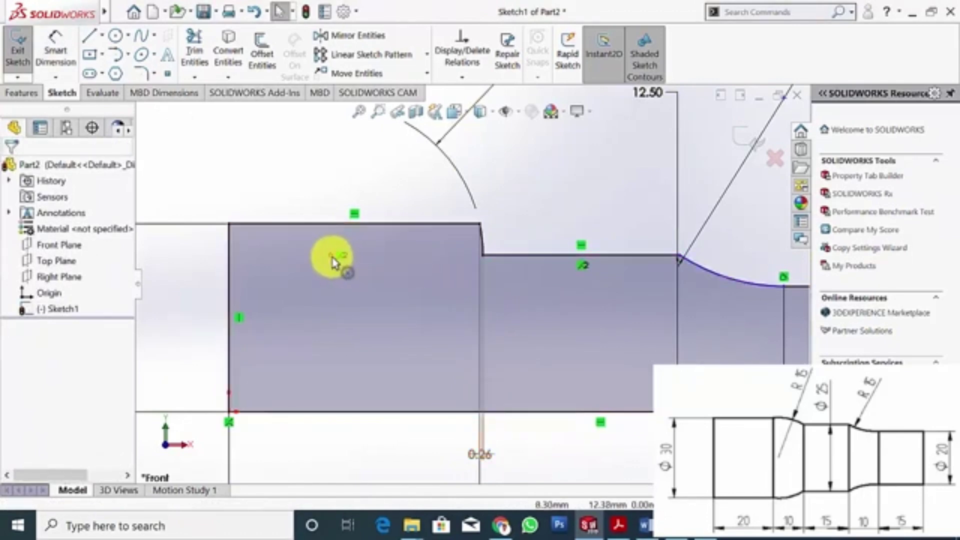
Delete the stray Coincident2 relation from the step's sketch point
{"action": "left_click", "coordinate": [334, 260]}
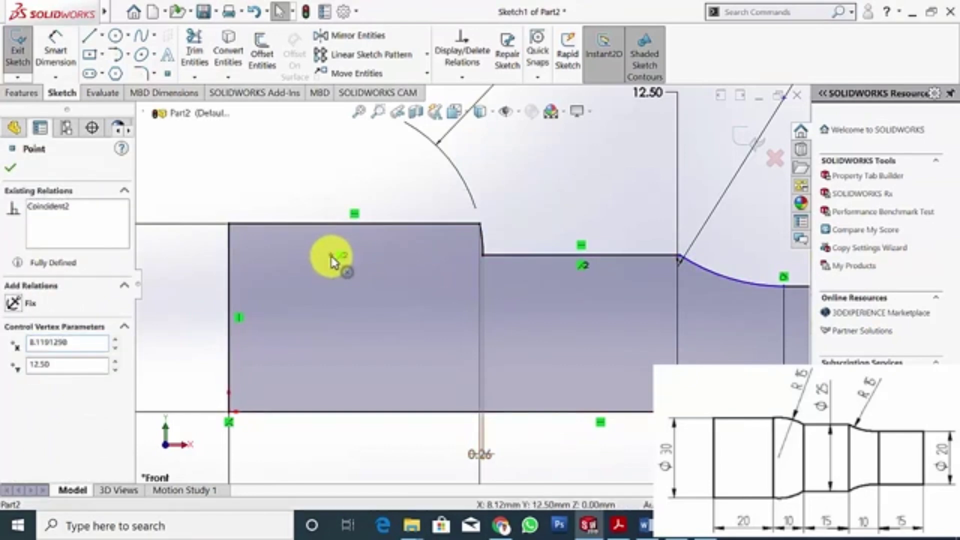
{"action": "left_click", "coordinate": [95, 206]}
{"action": "key", "text": "Delete"}
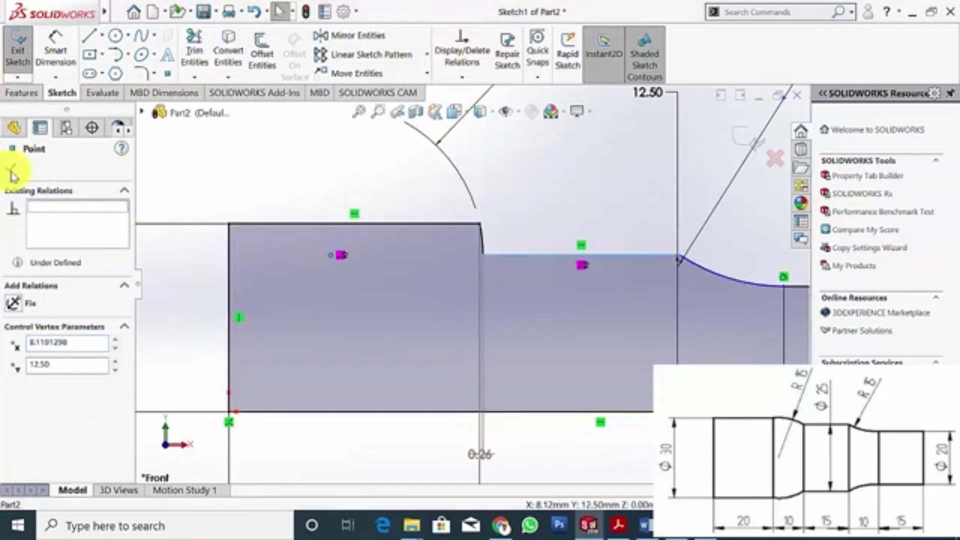
{"action": "left_click", "coordinate": [12, 172]}
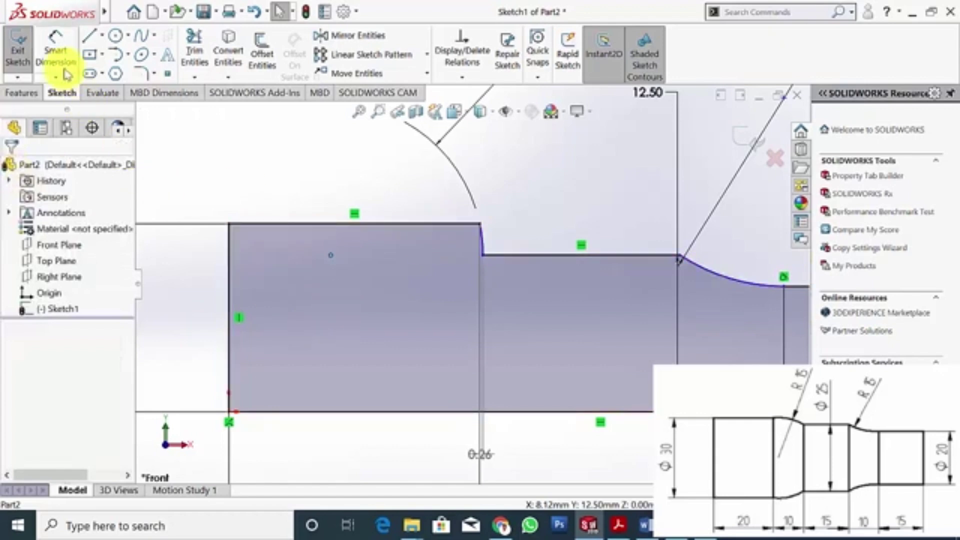
Dimension the arc width to 10 and the short step length to 15
{"action": "left_click", "coordinate": [56, 50]}
{"action": "left_click", "coordinate": [482, 226]}
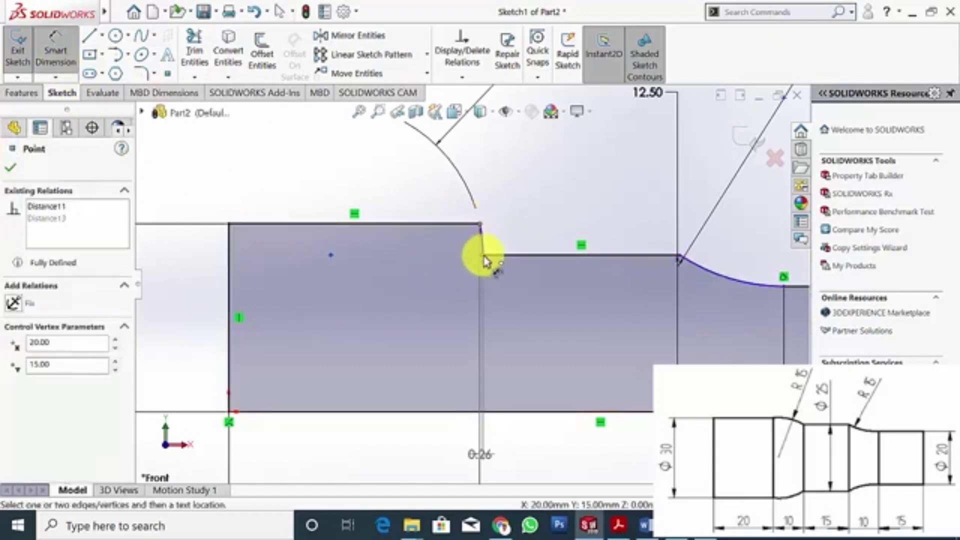
{"action": "left_click", "coordinate": [484, 209]}
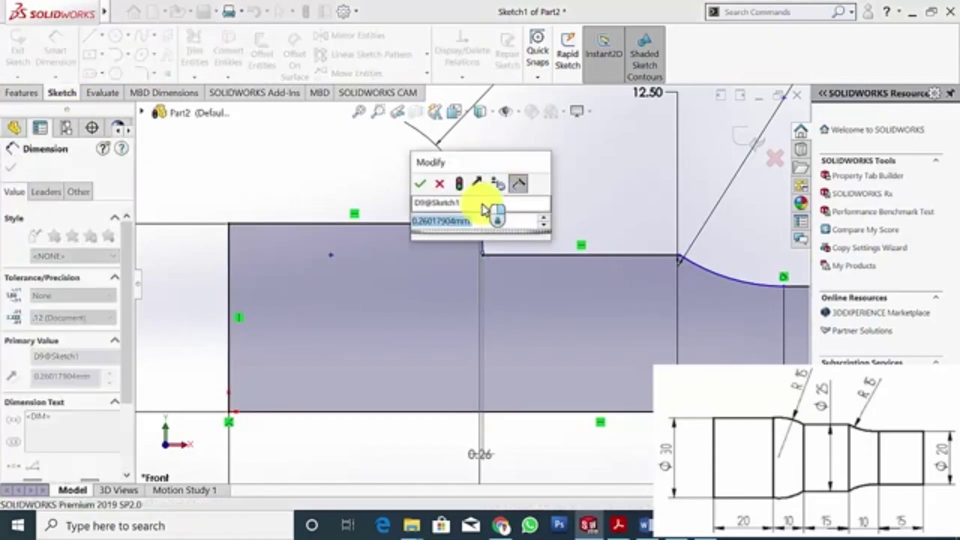
{"action": "type", "text": "10"}
{"action": "key", "text": "Return"}
{"action": "left_click", "coordinate": [12, 165]}
{"action": "key", "text": "f"}
{"action": "left_click", "coordinate": [582, 272]}
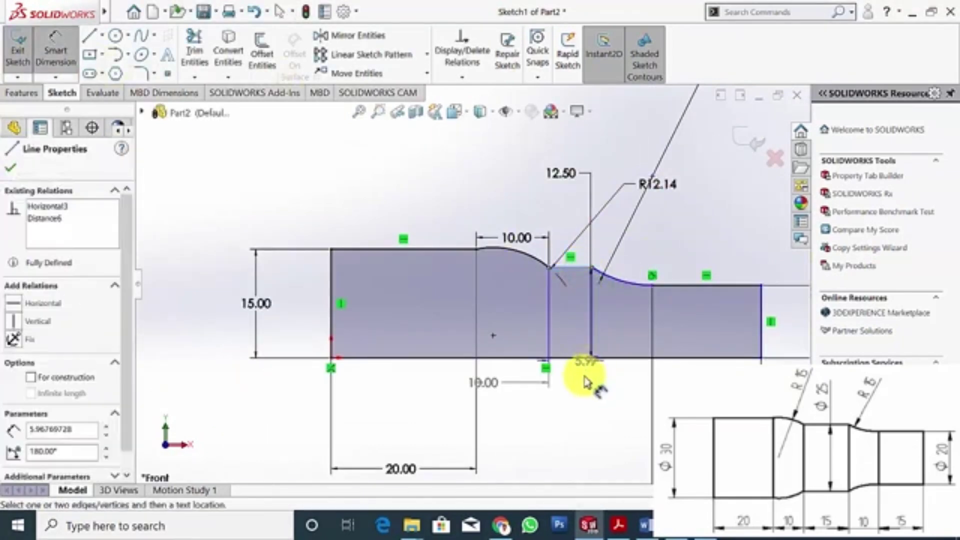
{"action": "left_click", "coordinate": [568, 443]}
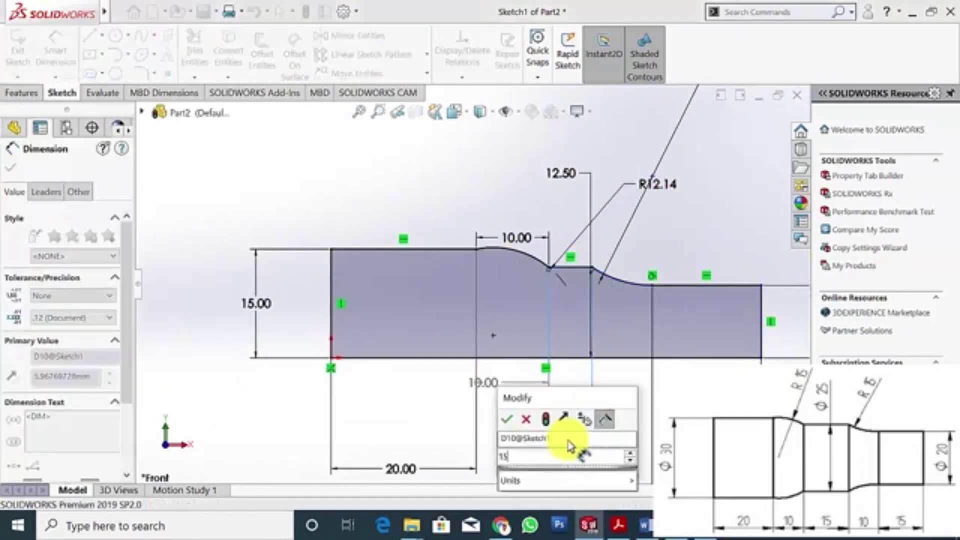
{"action": "type", "text": "15"}
{"action": "key", "text": "Return"}
{"action": "key", "text": "f"}
{"action": "key", "text": "Escape"}
{"action": "scroll", "coordinate": [575, 315], "scroll_direction": "up", "scroll_amount": 3}
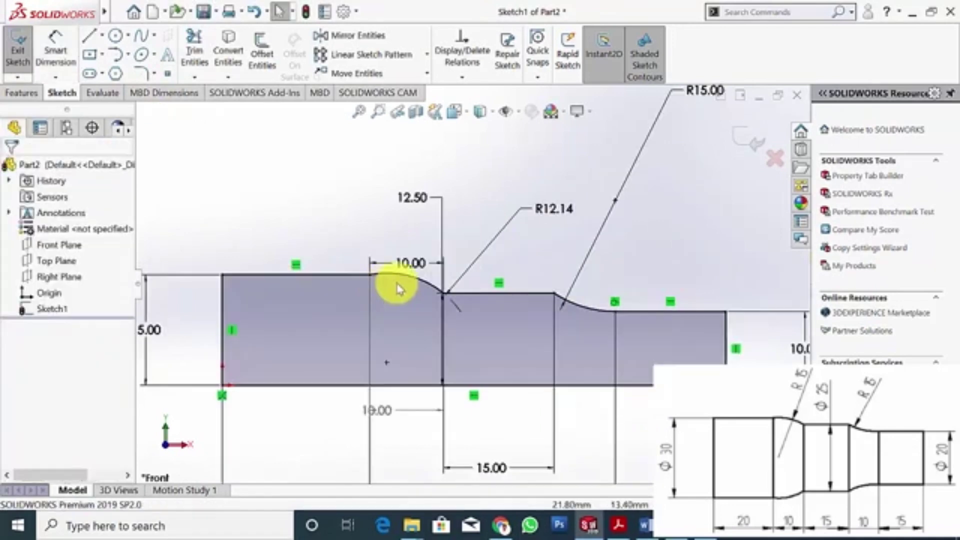
{"action": "key", "text": "f"}
{"action": "scroll", "coordinate": [544, 324], "scroll_direction": "up", "scroll_amount": 1}
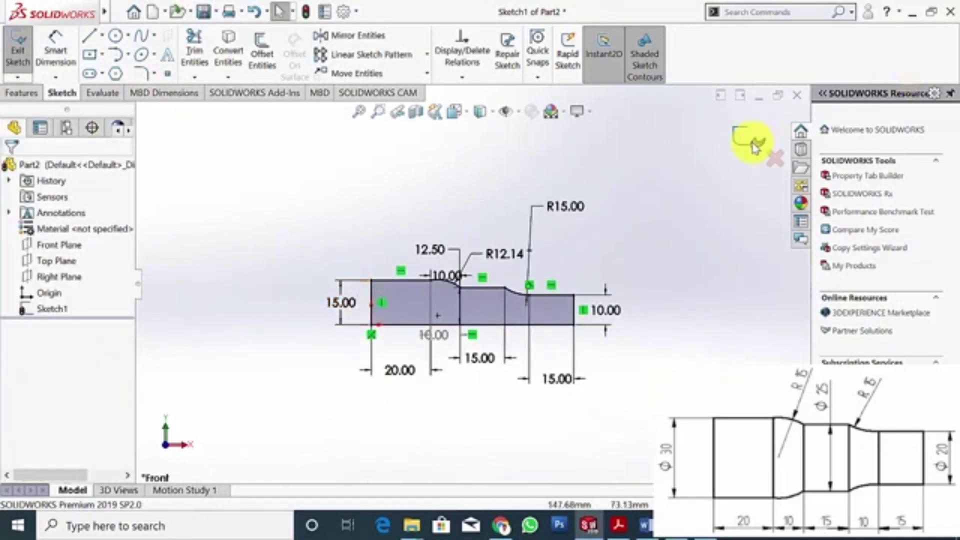
Exit the sketch and revolve it 360° about its bottom line into the solid Revolve1
{"action": "left_click", "coordinate": [731, 140]}
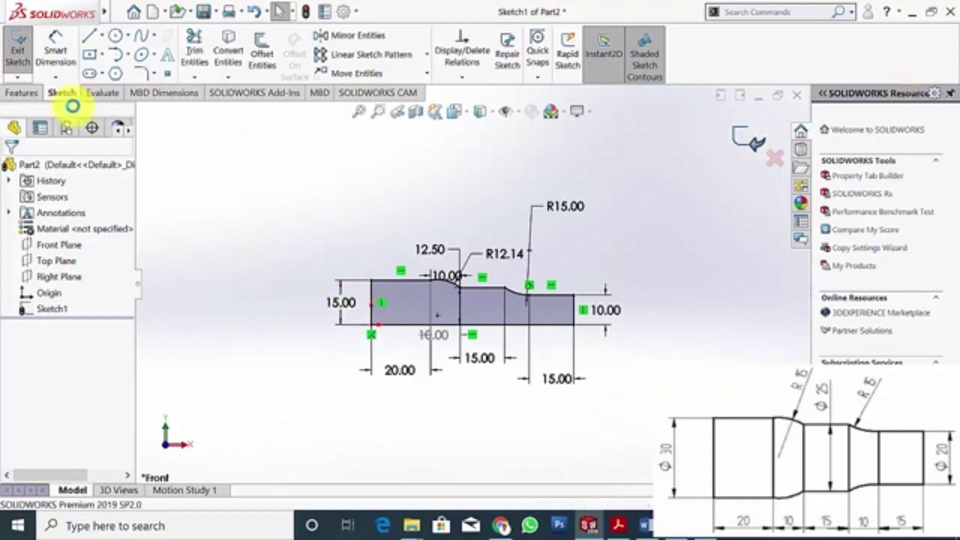
{"action": "left_click", "coordinate": [22, 93]}
{"action": "left_click", "coordinate": [69, 51]}
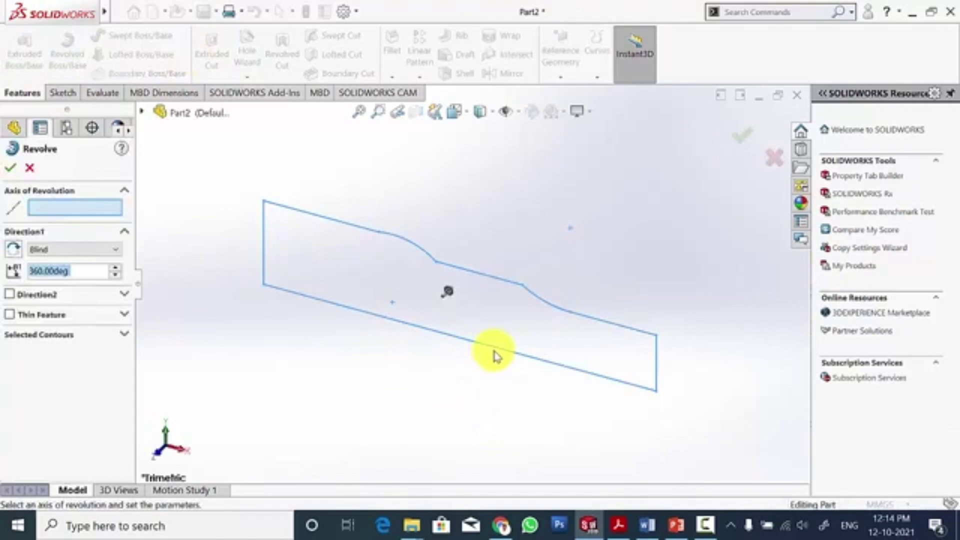
{"action": "left_click", "coordinate": [496, 351]}
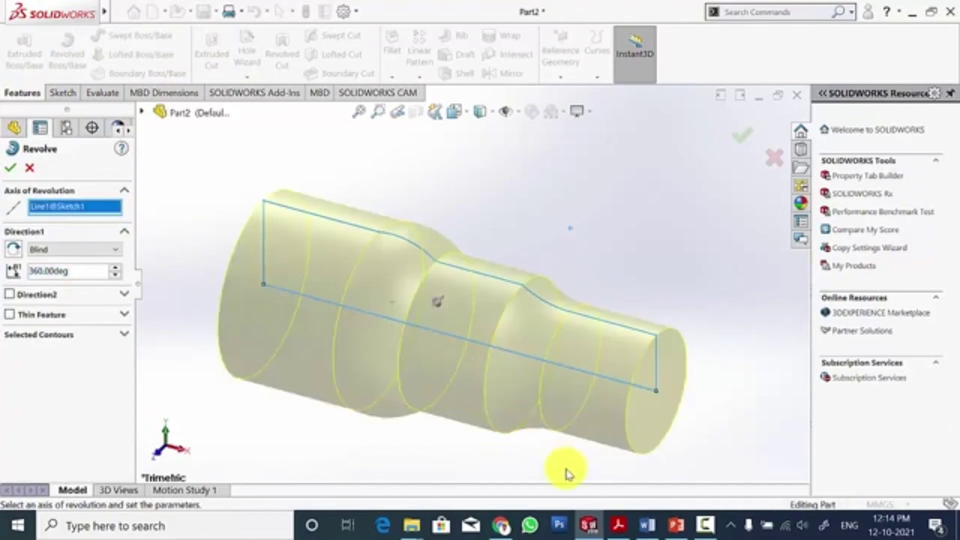
{"action": "left_click", "coordinate": [11, 168]}
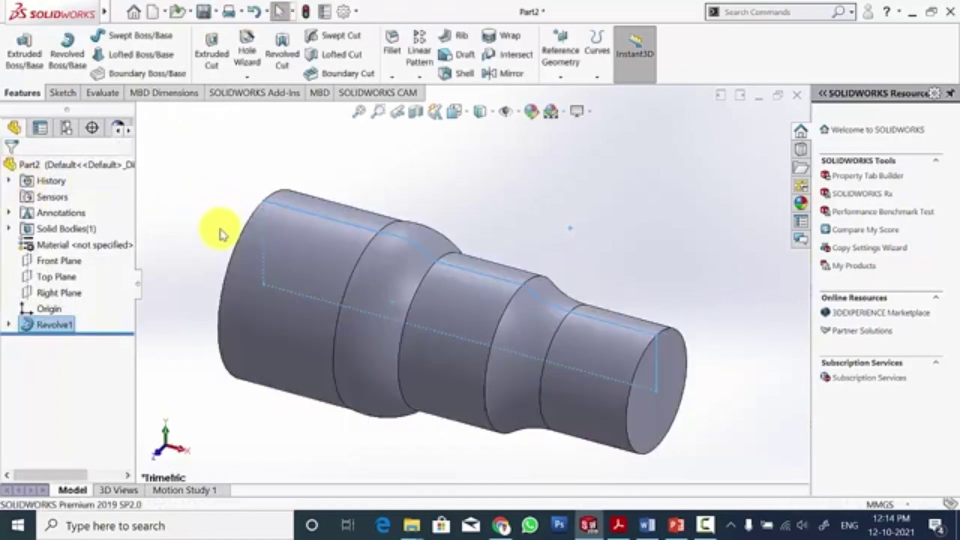
{"action": "left_click", "coordinate": [222, 234]}
{"action": "scroll", "coordinate": [222, 234], "scroll_direction": "up", "scroll_amount": 5}
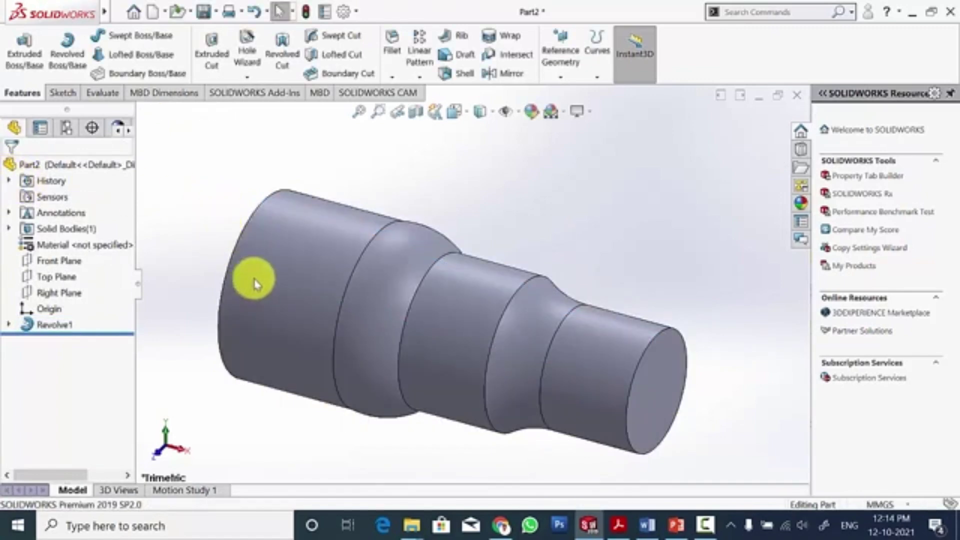
{"action": "middle_click_drag", "start_coordinate": [257, 285], "coordinate": [320, 306]}
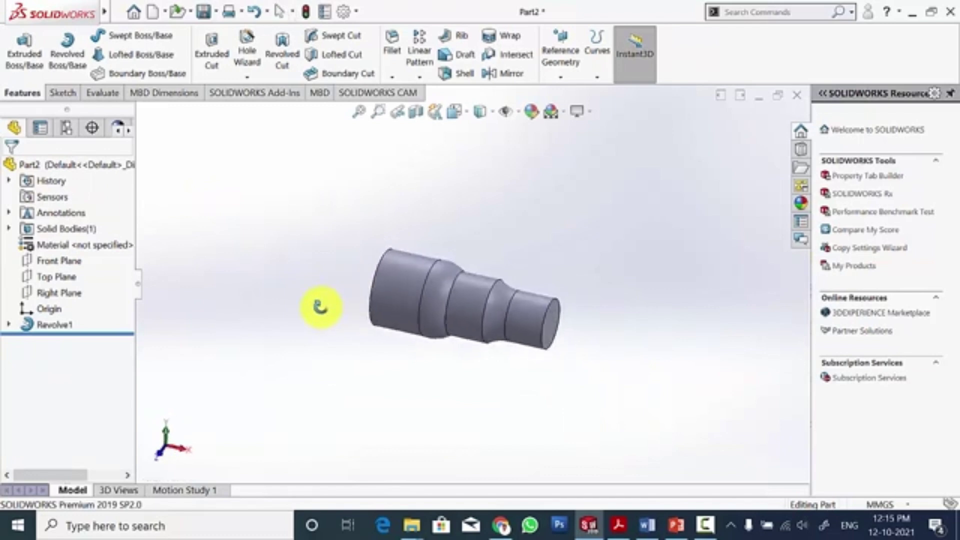
Assign 1060 Alloy, then pick and apply 6061 Alloy in the material library
{"action": "right_click", "coordinate": [68, 249]}
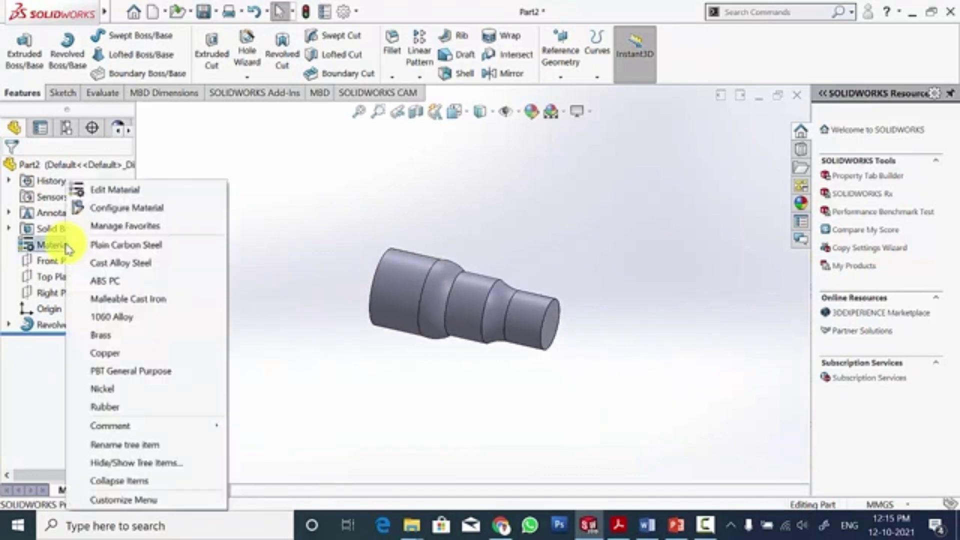
{"action": "left_click", "coordinate": [111, 316]}
{"action": "right_click", "coordinate": [59, 245]}
{"action": "left_click", "coordinate": [91, 172]}
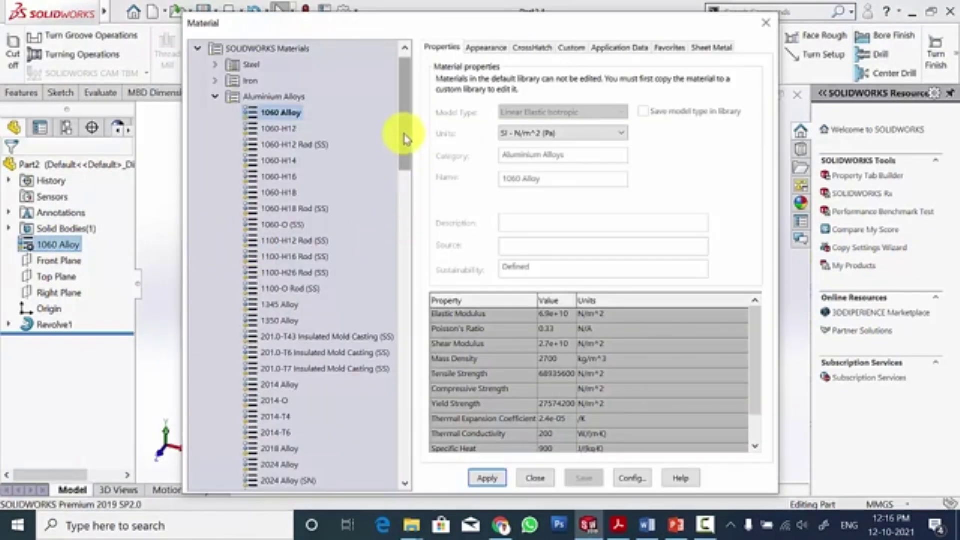
{"action": "left_click_drag", "start_coordinate": [405, 139], "coordinate": [408, 373]}
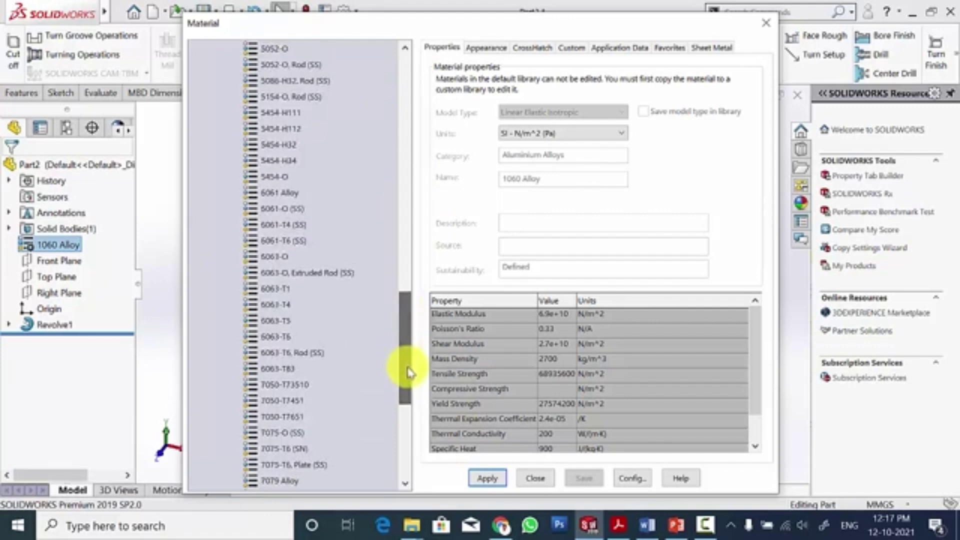
{"action": "left_click", "coordinate": [280, 192]}
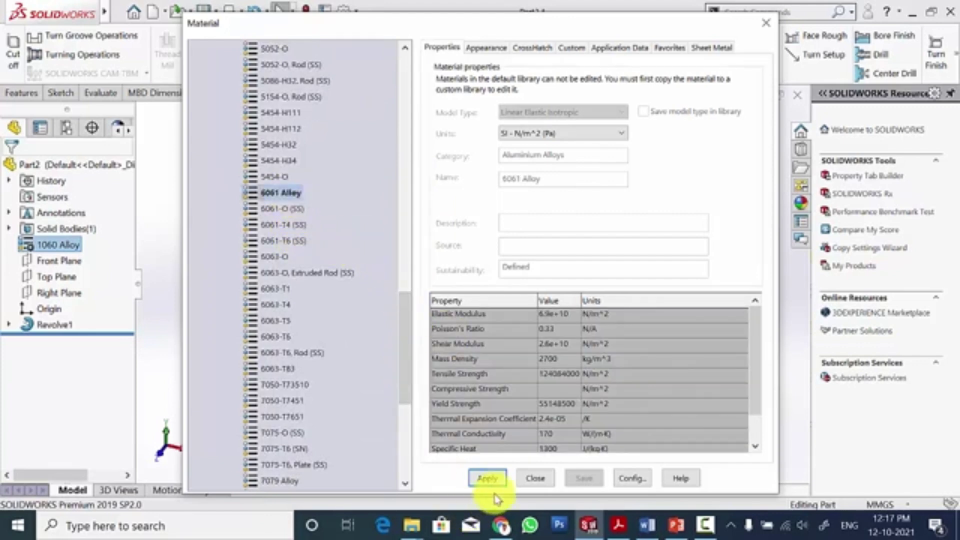
{"action": "left_click", "coordinate": [489, 479]}
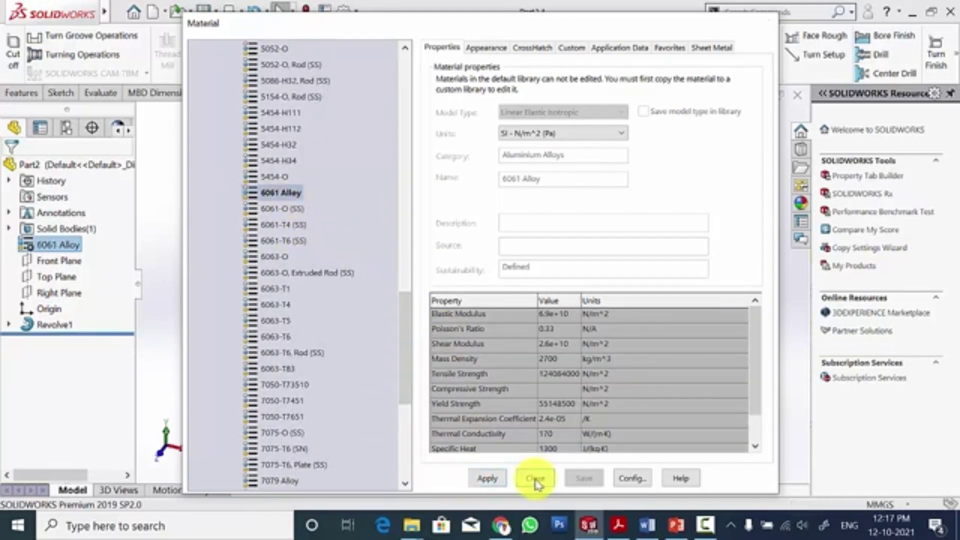
{"action": "left_click", "coordinate": [535, 479]}
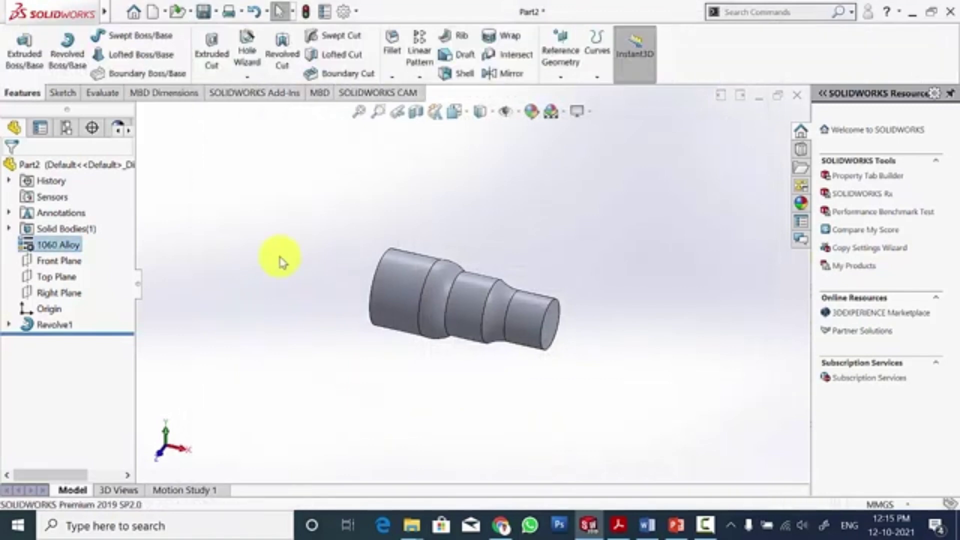
Open the Add-Ins manager from the Options dropdown
{"action": "left_click", "coordinate": [212, 226]}
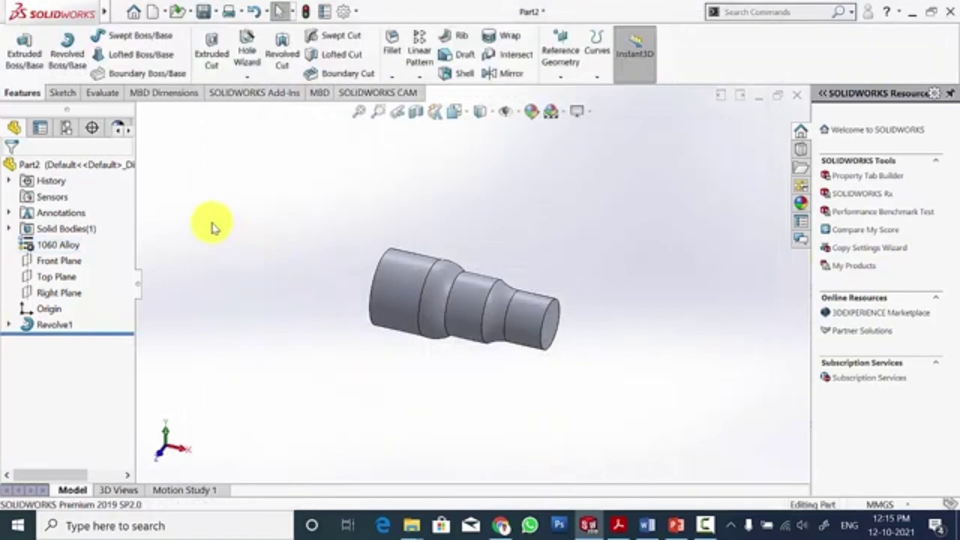
{"action": "left_click", "coordinate": [358, 15]}
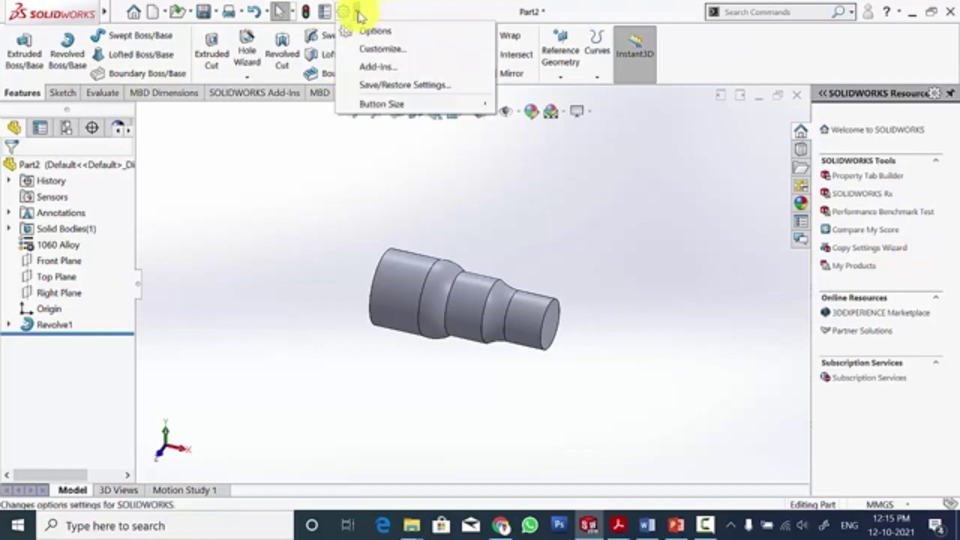
{"action": "left_click", "coordinate": [378, 67]}
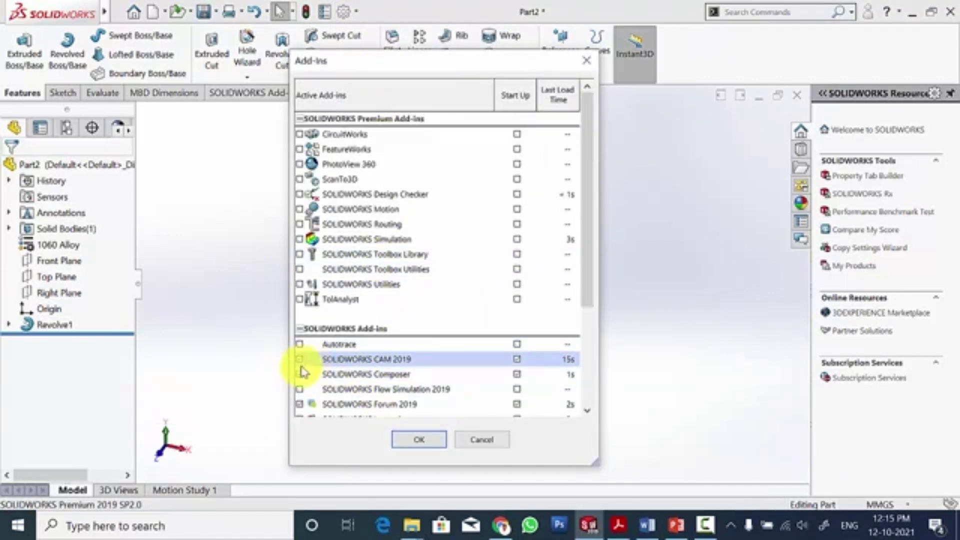
Enable SOLIDWORKS CAM 2019, show its NC Manager tree and select Machine
{"action": "left_click", "coordinate": [419, 440]}
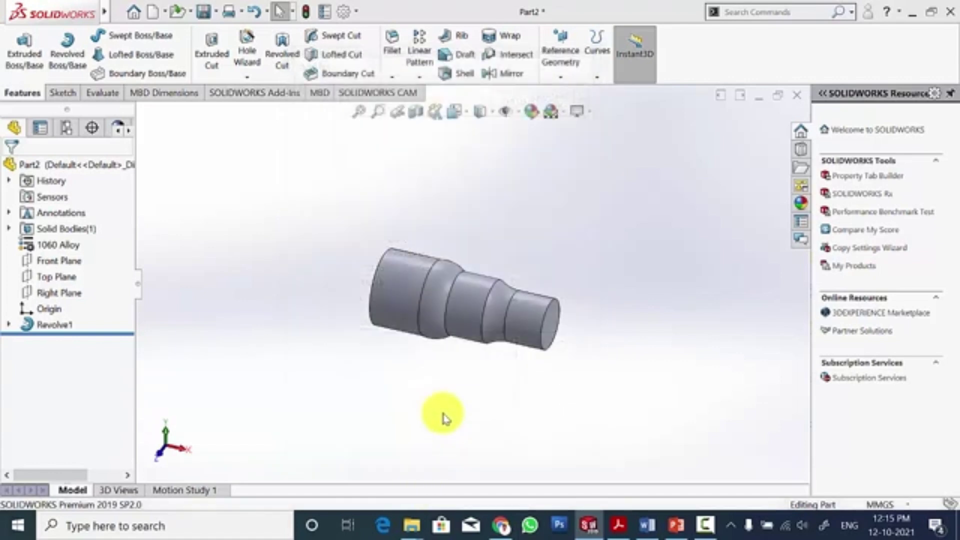
{"action": "left_click", "coordinate": [378, 93]}
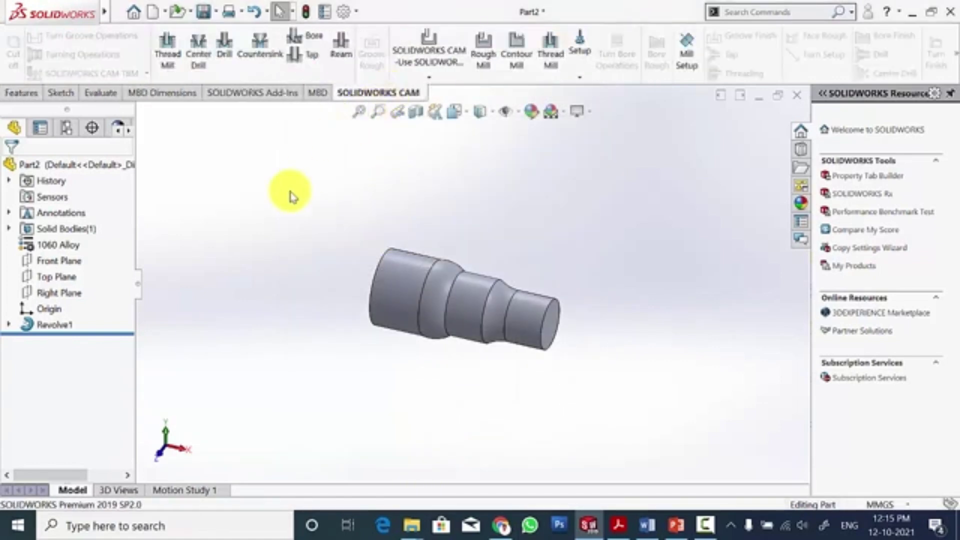
{"action": "left_click", "coordinate": [130, 131]}
{"action": "left_click", "coordinate": [130, 131]}
{"action": "left_click", "coordinate": [130, 131]}
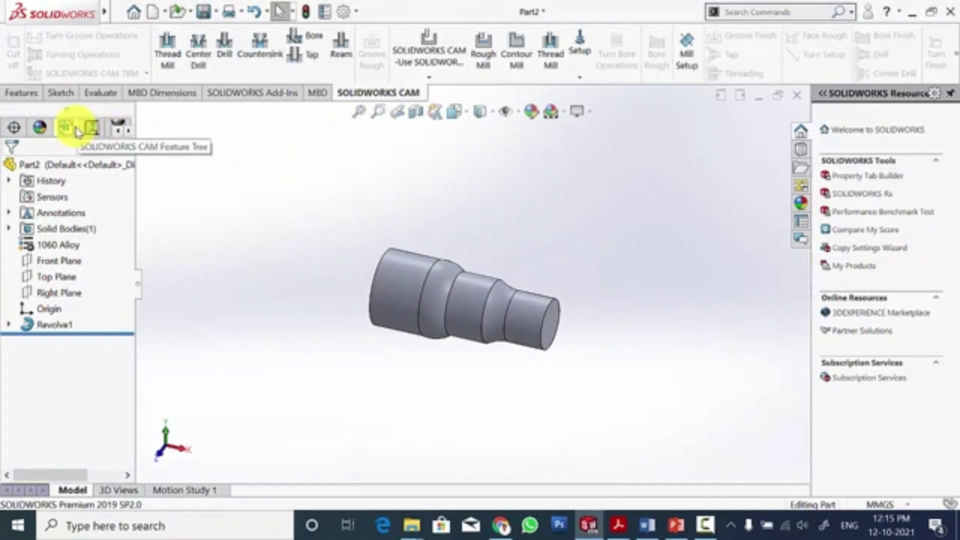
{"action": "left_click", "coordinate": [78, 131]}
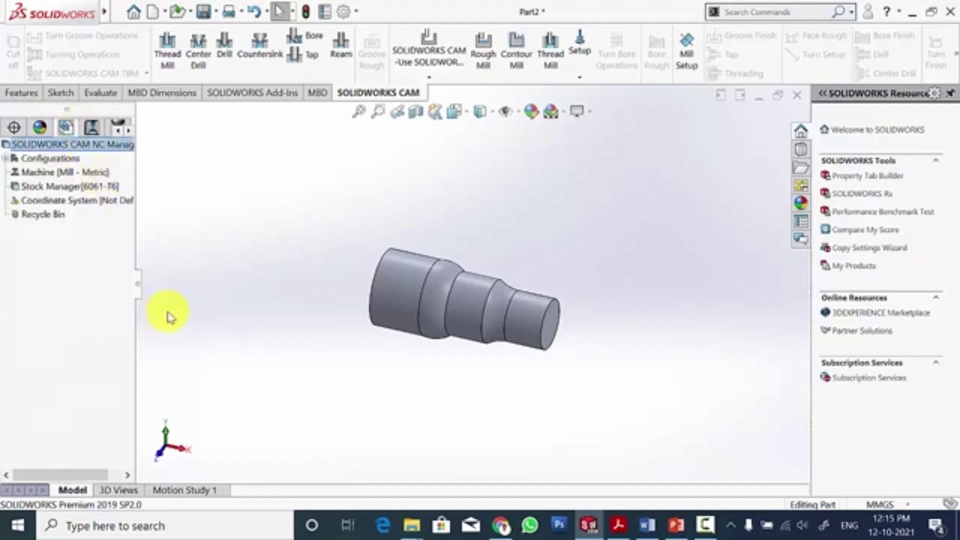
{"action": "left_click", "coordinate": [70, 175]}
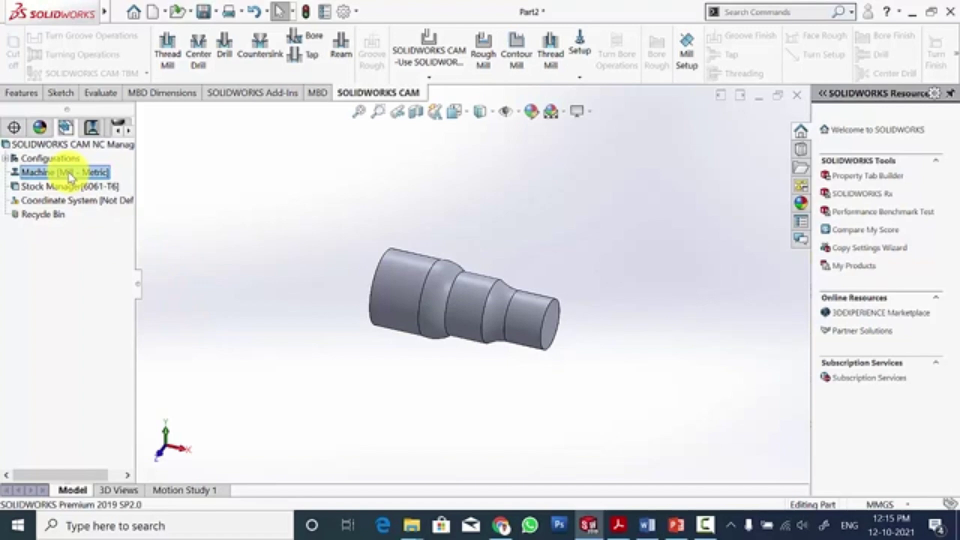
Replace the milling machine with Turn Single Turret - Metric in the Machine definition
{"action": "right_click", "coordinate": [70, 177]}
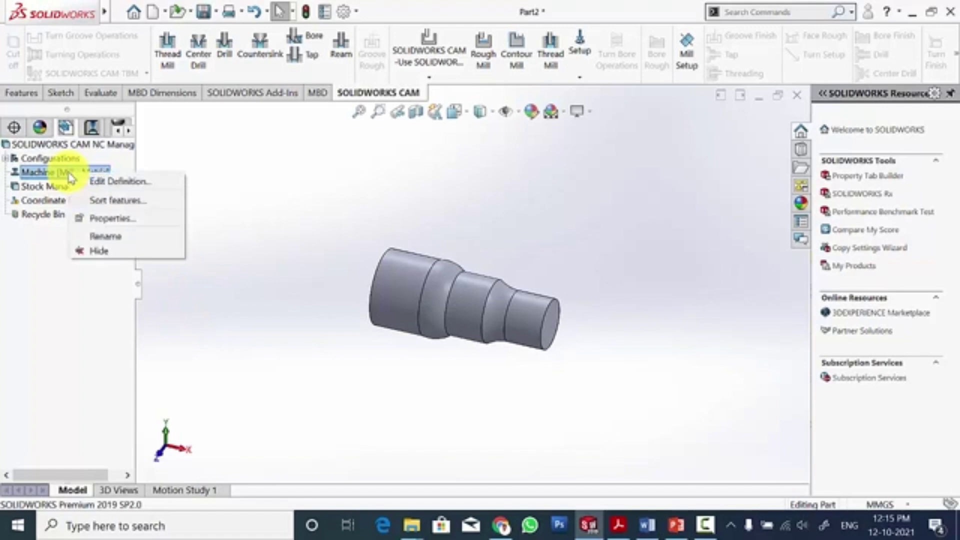
{"action": "left_click", "coordinate": [100, 181]}
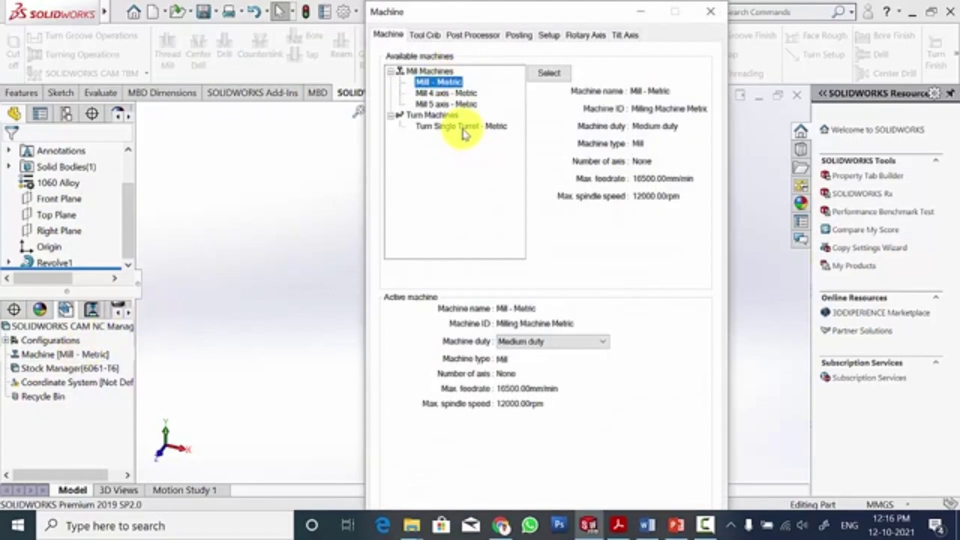
{"action": "left_click", "coordinate": [463, 127]}
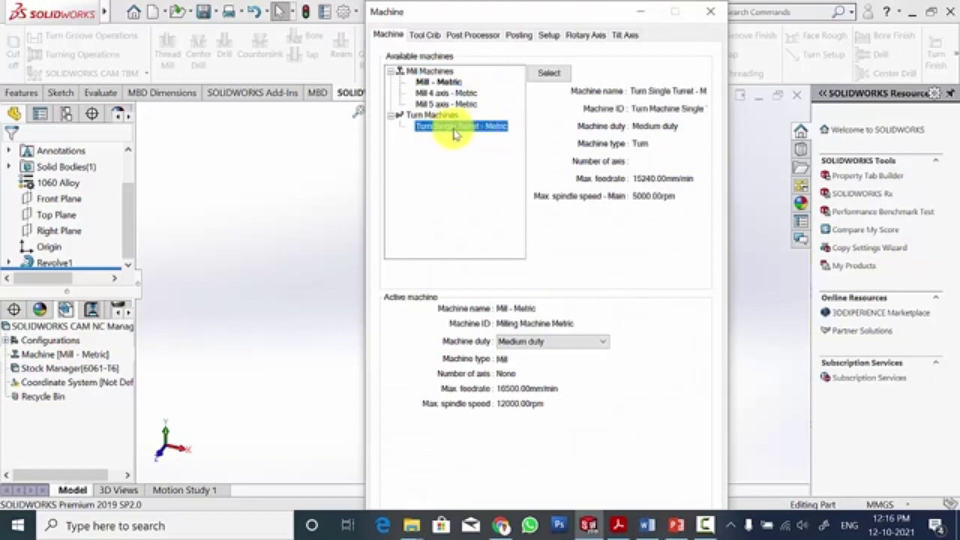
{"action": "left_click", "coordinate": [549, 75]}
{"action": "left_click", "coordinate": [549, 75]}
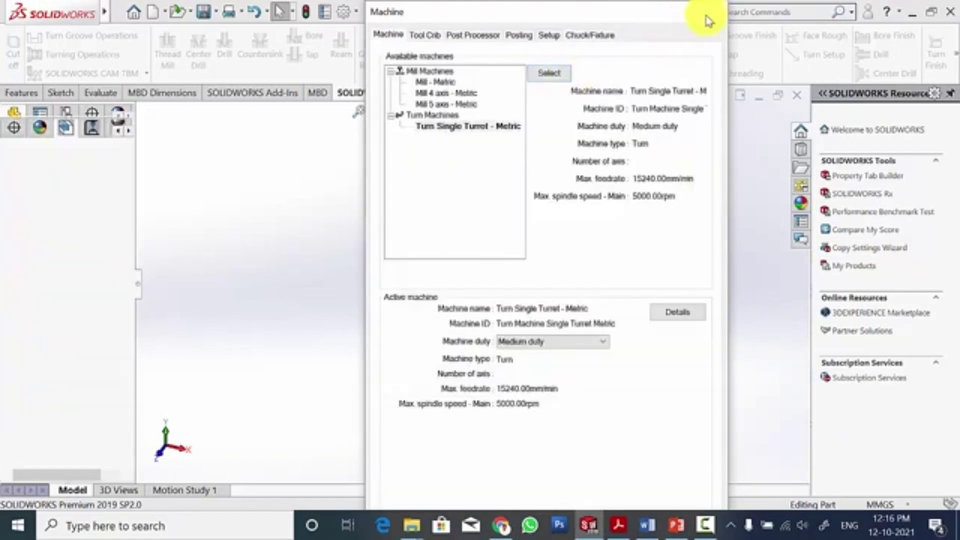
{"action": "left_click", "coordinate": [708, 18]}
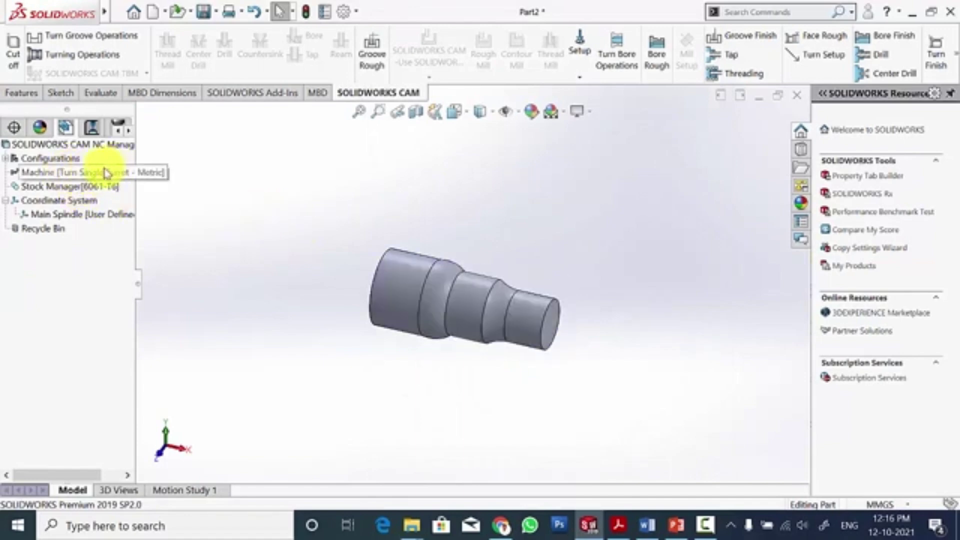
Give the bar stock 10 mm diameter, front and back offsets in the Stock Manager
{"action": "left_click", "coordinate": [75, 187]}
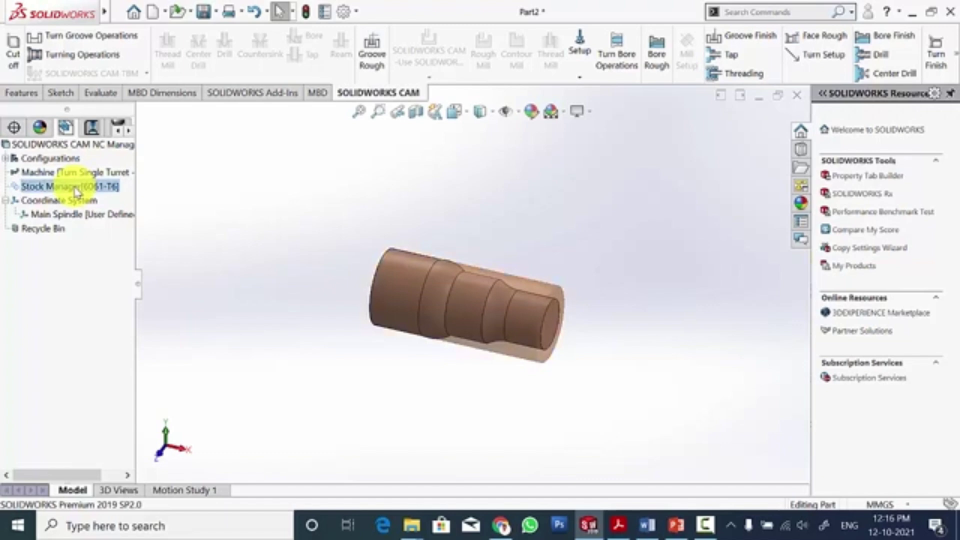
{"action": "right_click", "coordinate": [76, 191]}
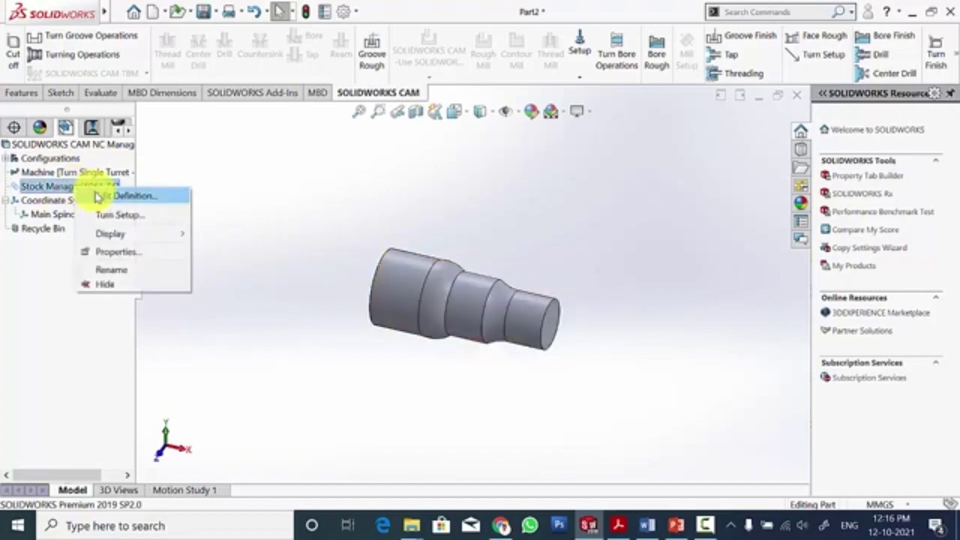
{"action": "left_click", "coordinate": [99, 196]}
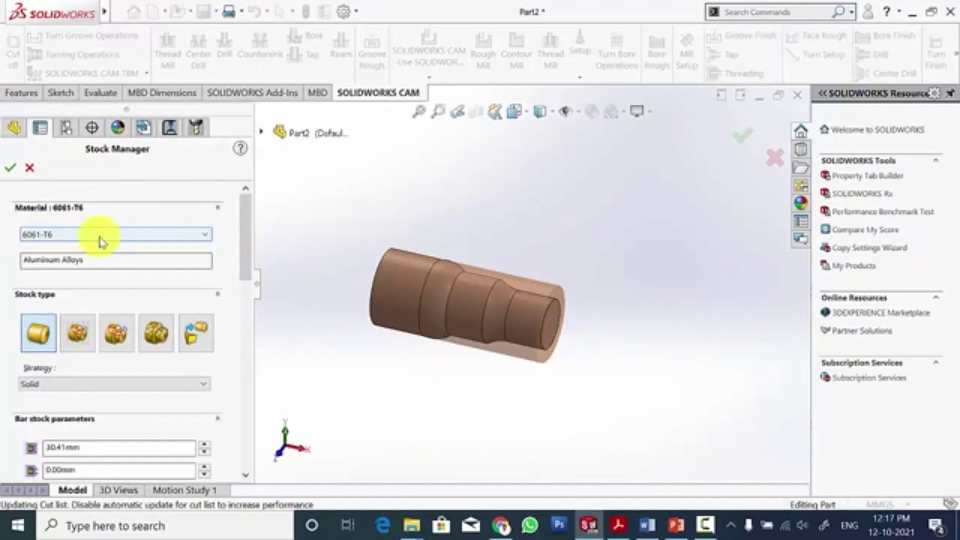
{"action": "left_click_drag", "start_coordinate": [243, 209], "coordinate": [246, 249]}
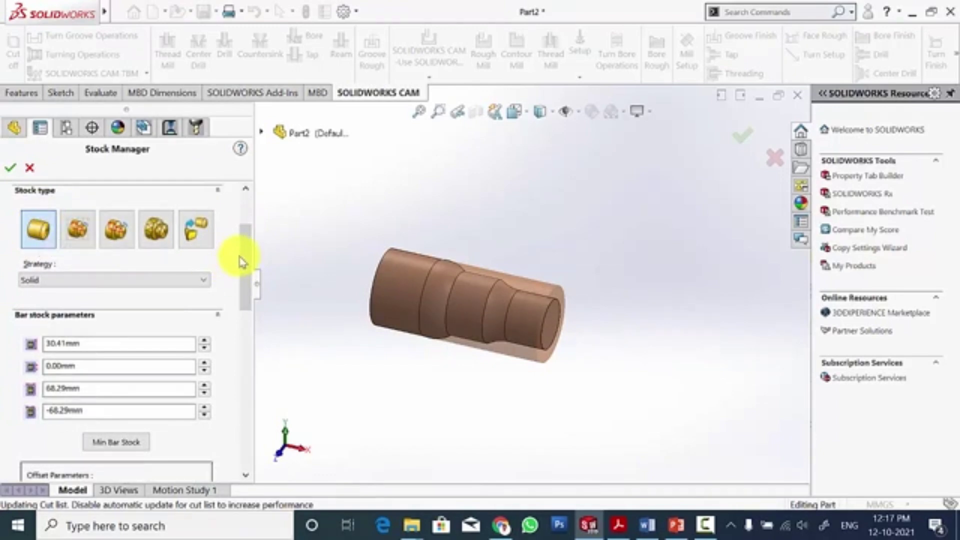
{"action": "left_click_drag", "start_coordinate": [245, 245], "coordinate": [248, 306]}
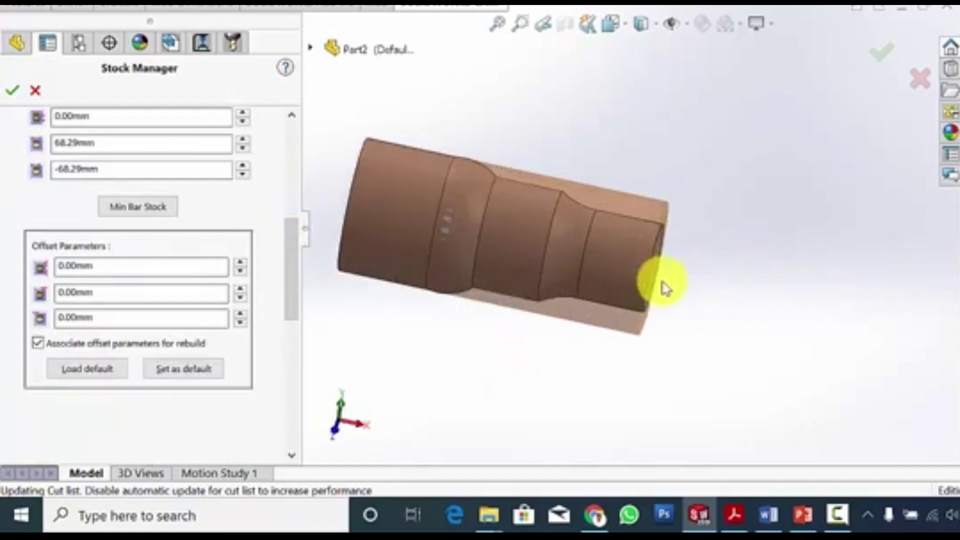
{"action": "scroll", "coordinate": [555, 325], "scroll_direction": "down", "scroll_amount": 3}
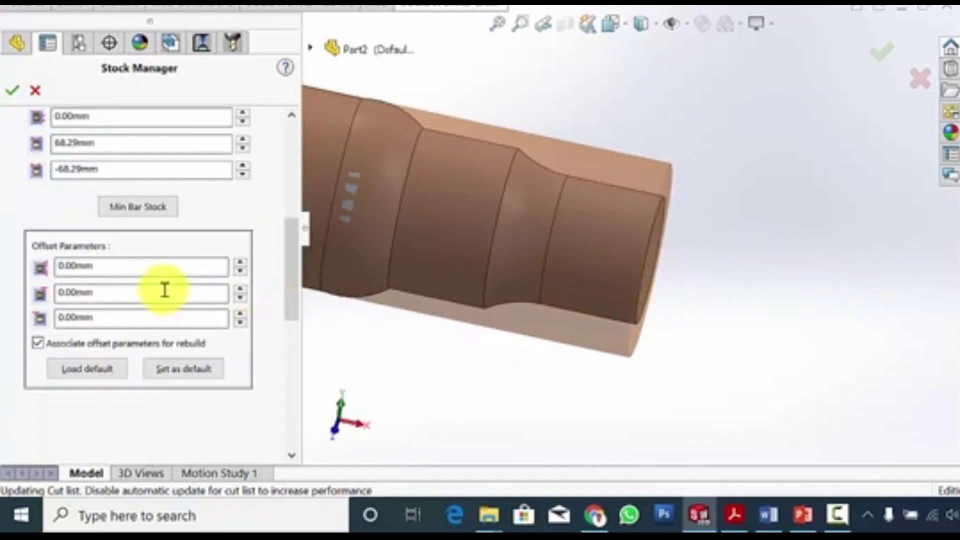
{"action": "scroll", "coordinate": [497, 317], "scroll_direction": "up", "scroll_amount": 3}
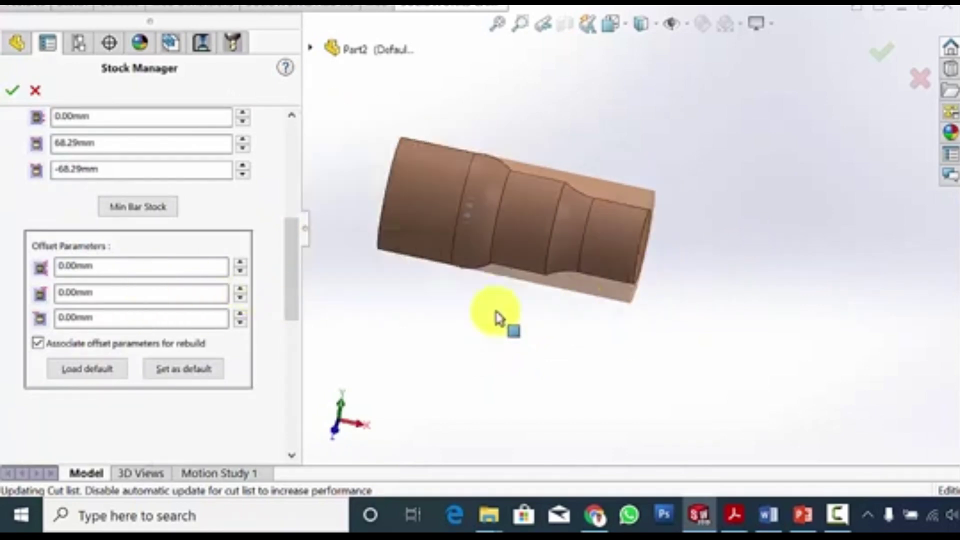
{"action": "left_click", "coordinate": [241, 263]}
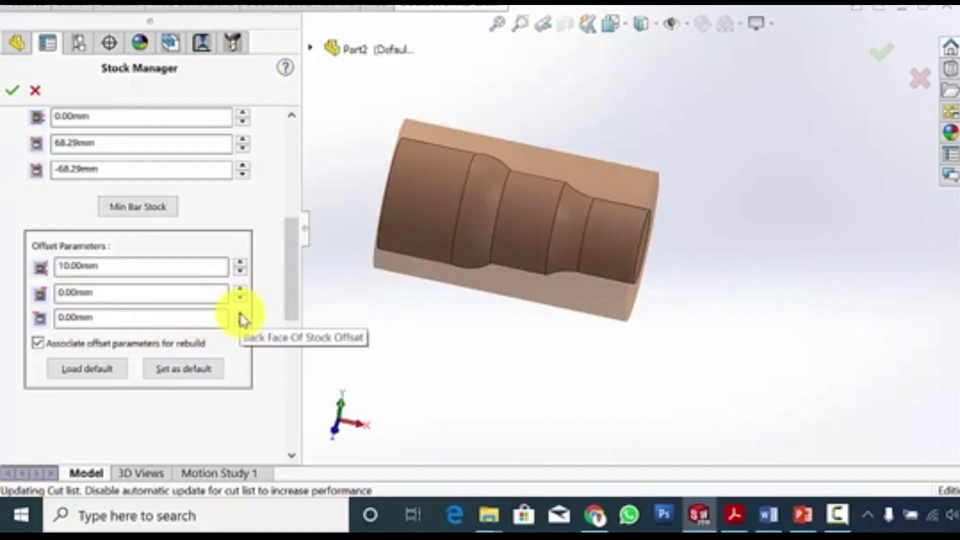
{"action": "left_click", "coordinate": [240, 315]}
{"action": "left_click", "coordinate": [243, 290]}
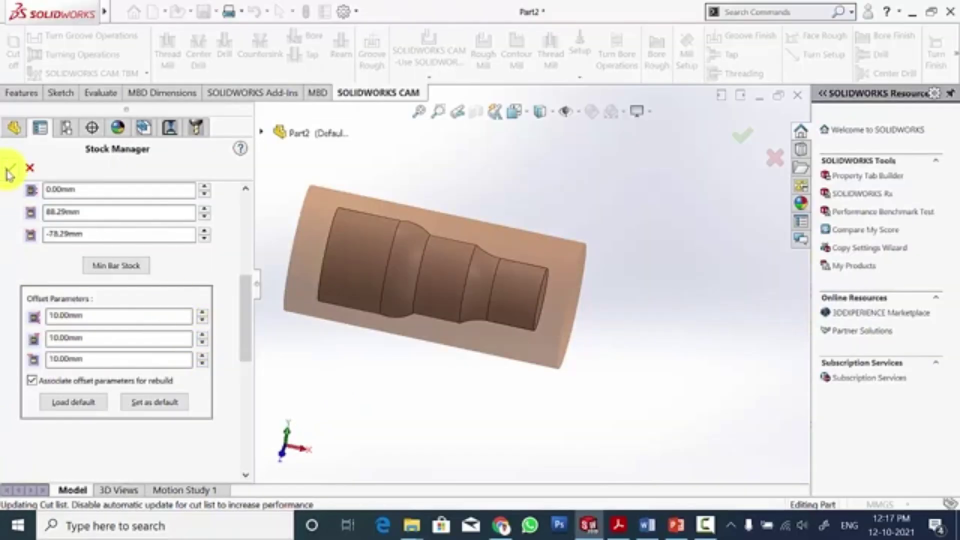
{"action": "left_click", "coordinate": [12, 90]}
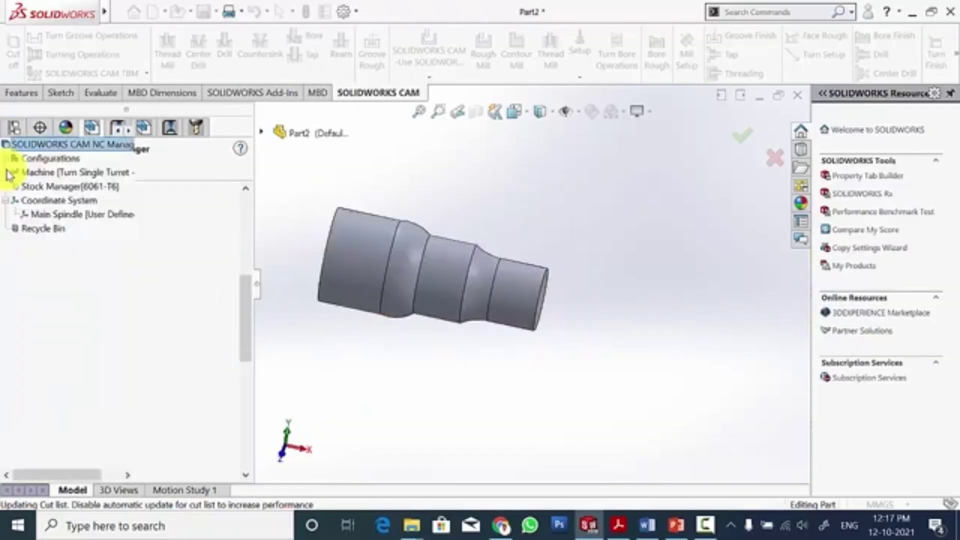
Edit Main Spindle so its method is User Defined, with the origin on a stock vertex
{"action": "right_click", "coordinate": [50, 214]}
{"action": "left_click", "coordinate": [64, 209]}
{"action": "right_click", "coordinate": [63, 215]}
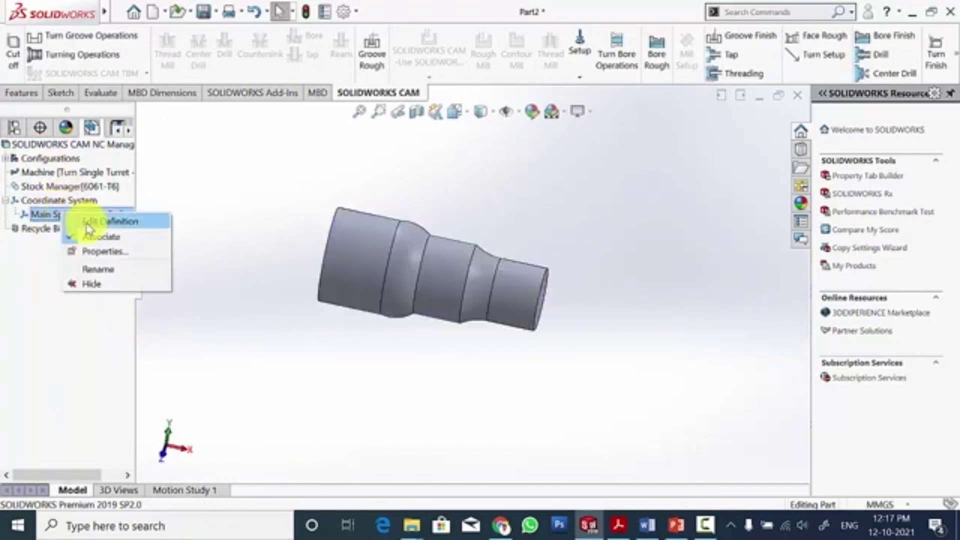
{"action": "left_click", "coordinate": [87, 224]}
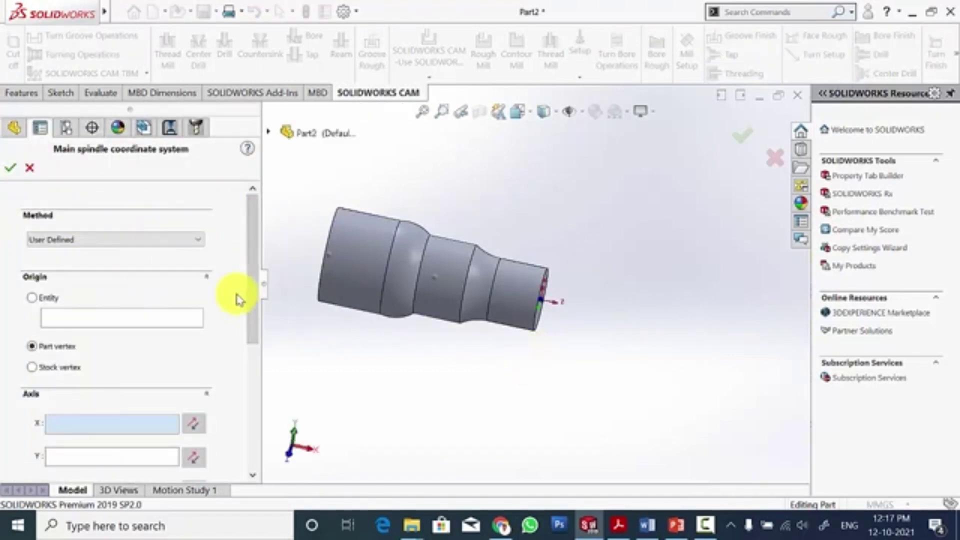
{"action": "left_click", "coordinate": [60, 242]}
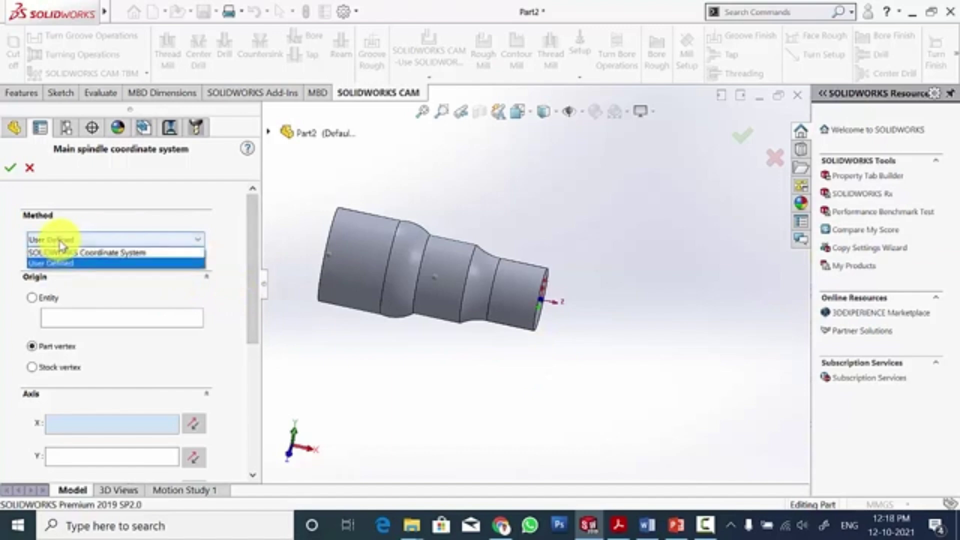
{"action": "left_click", "coordinate": [65, 265]}
{"action": "scroll", "coordinate": [253, 250], "scroll_direction": "down", "scroll_amount": 3}
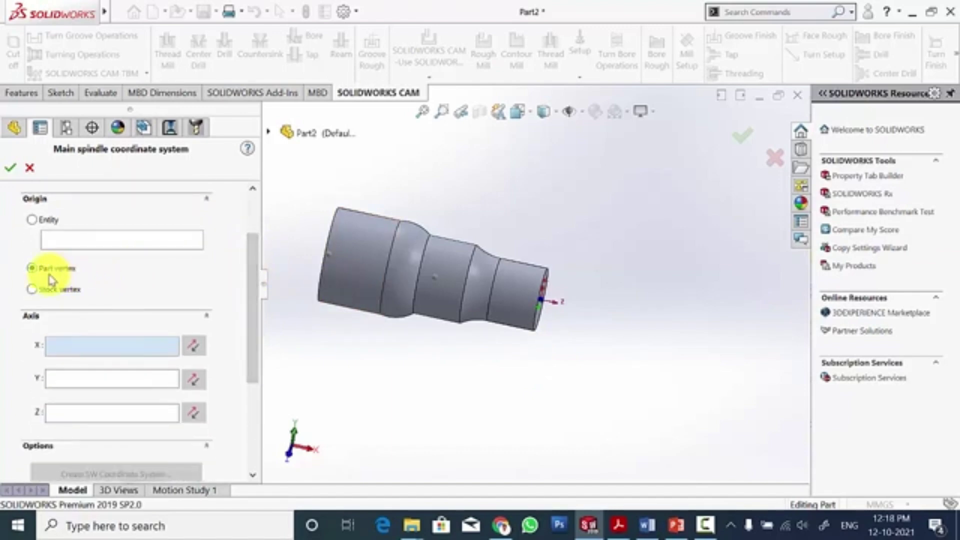
{"action": "left_click", "coordinate": [32, 289]}
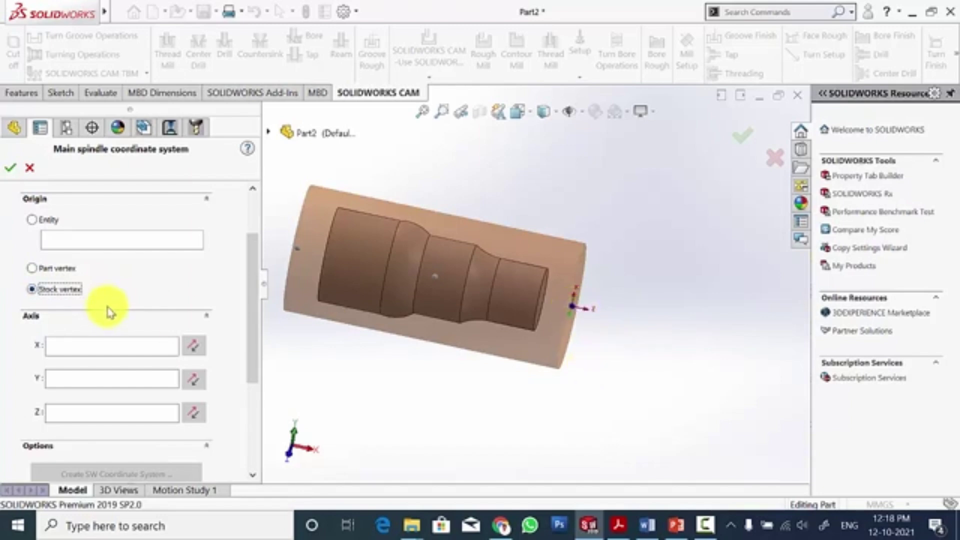
{"action": "left_click", "coordinate": [12, 172]}
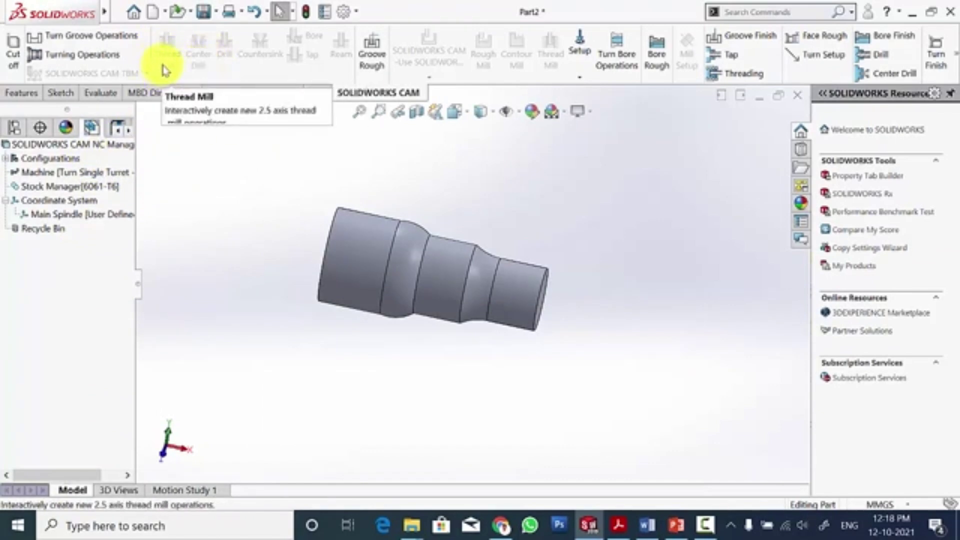
Search 'extract mach' and run Extract Machinable Features on the shaft
{"action": "left_click", "coordinate": [766, 10]}
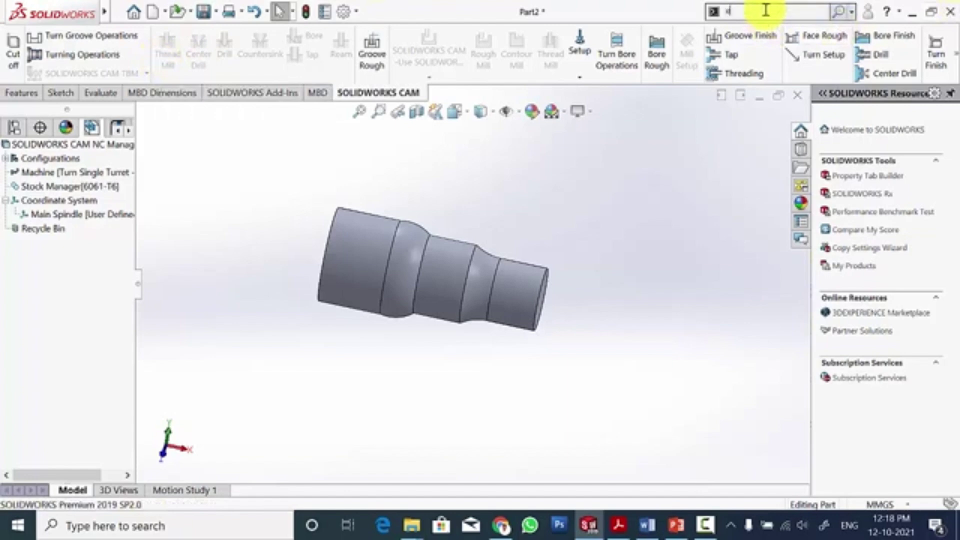
{"action": "type", "text": "extract machin"}
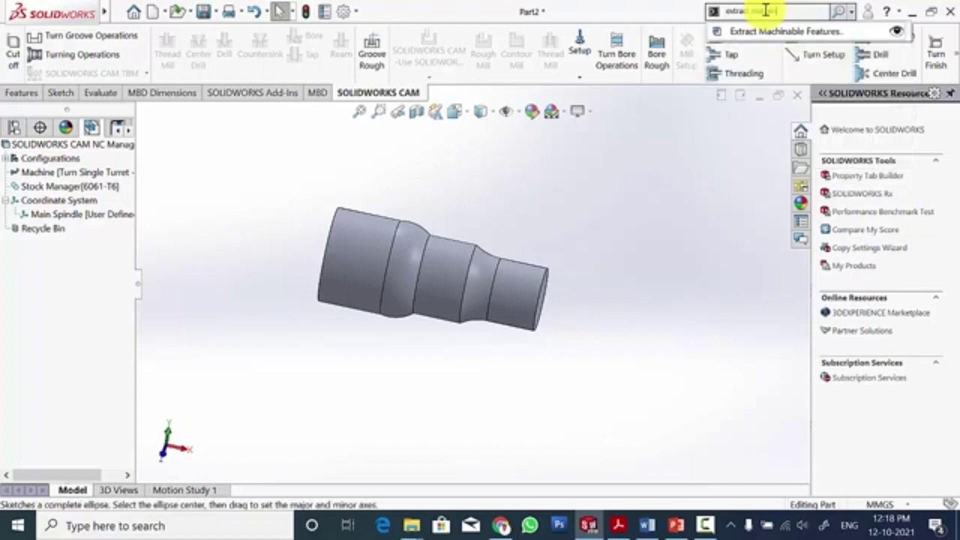
{"action": "left_click", "coordinate": [777, 34]}
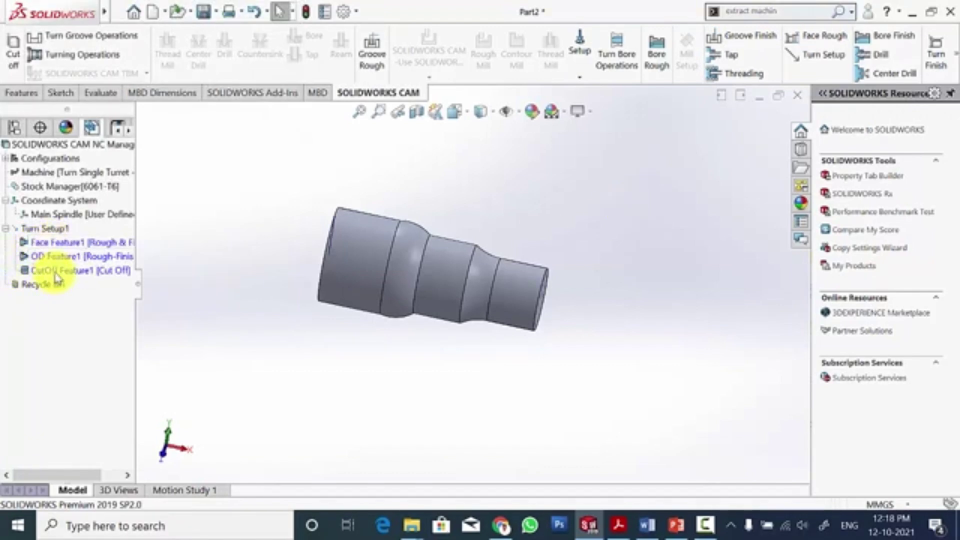
Generate Turn Setup1's operation plan and then its toolpaths for all turning operations
{"action": "right_click", "coordinate": [52, 231]}
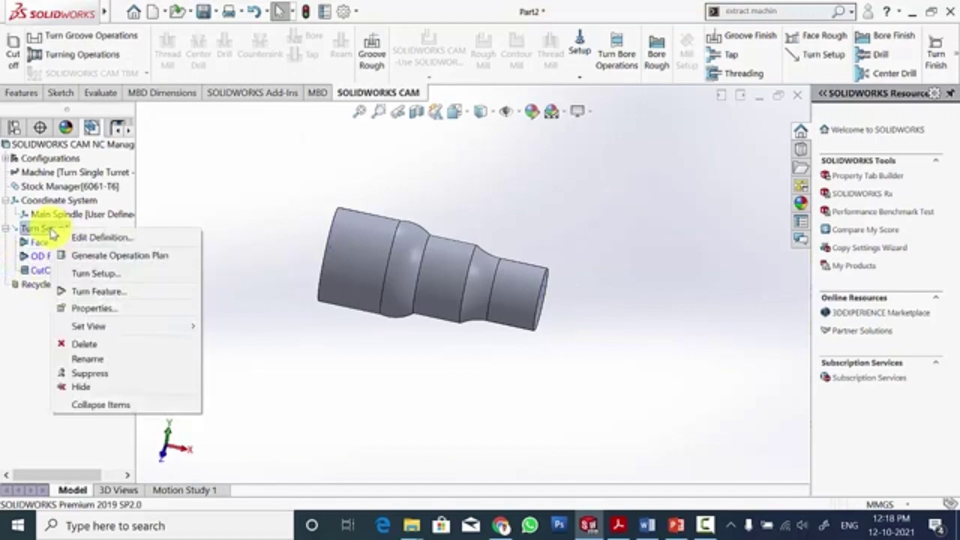
{"action": "left_click", "coordinate": [79, 256]}
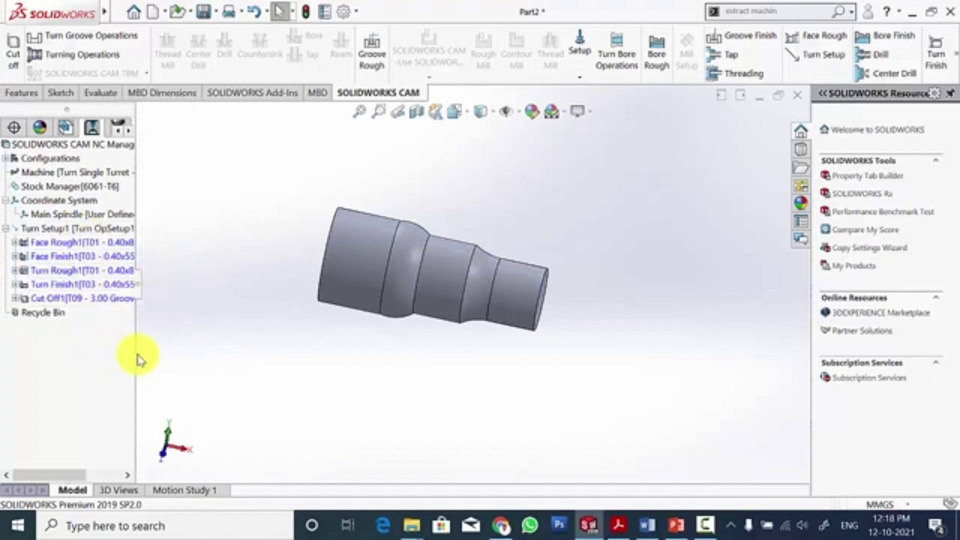
{"action": "right_click", "coordinate": [88, 230]}
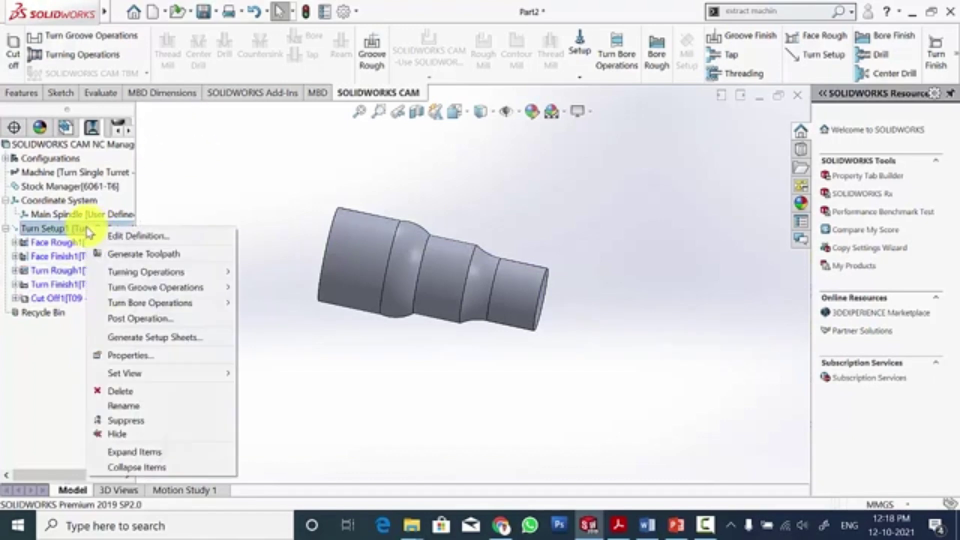
{"action": "left_click", "coordinate": [118, 255]}
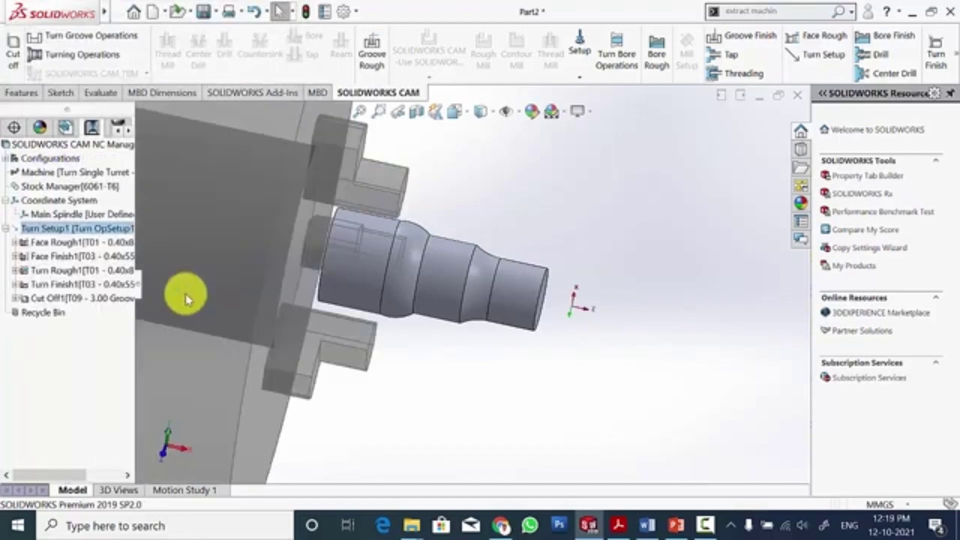
{"action": "scroll", "coordinate": [454, 317], "scroll_direction": "up", "scroll_amount": 4}
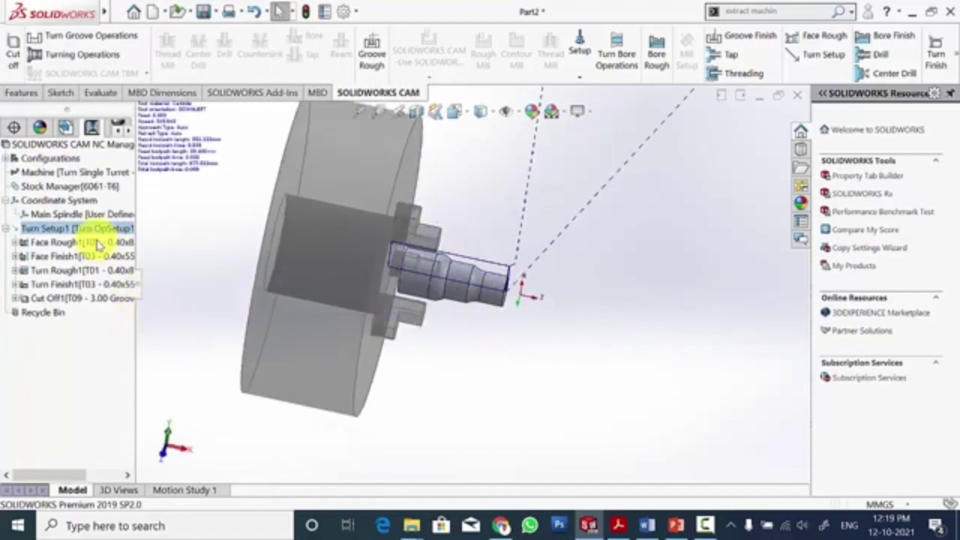
{"action": "left_click", "coordinate": [88, 230]}
Play the Turn Setup1 toolpath simulation to completion and close it
{"action": "right_click", "coordinate": [85, 231]}
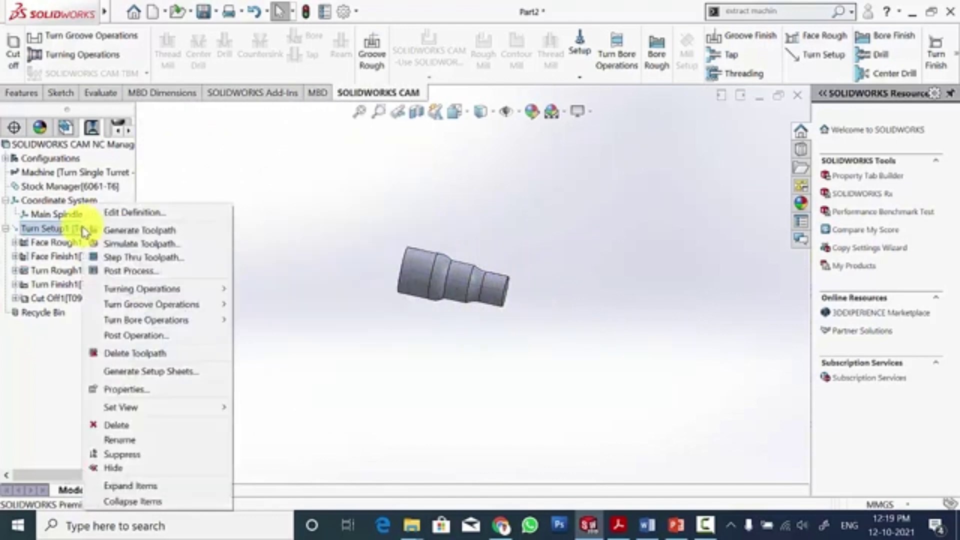
{"action": "left_click", "coordinate": [125, 245]}
{"action": "left_click", "coordinate": [215, 296]}
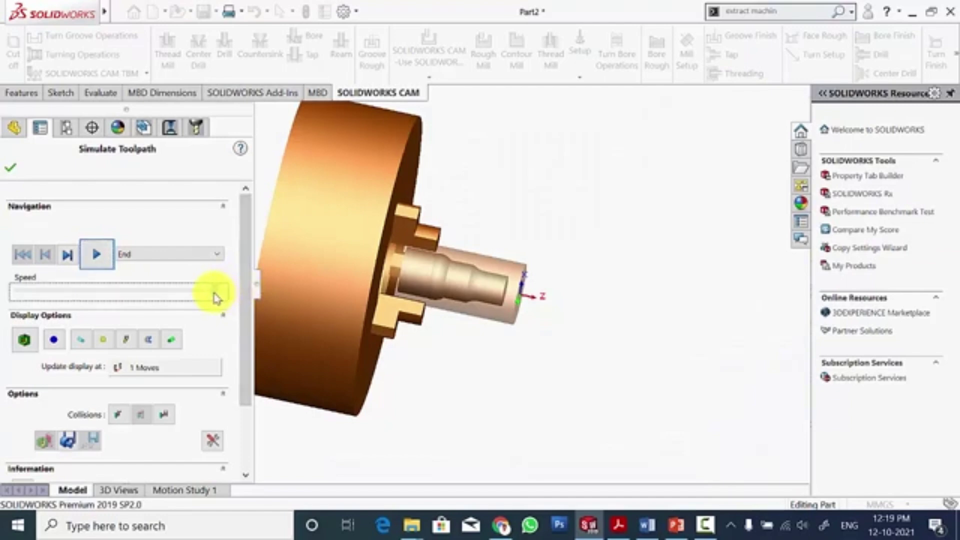
{"action": "left_click", "coordinate": [97, 256]}
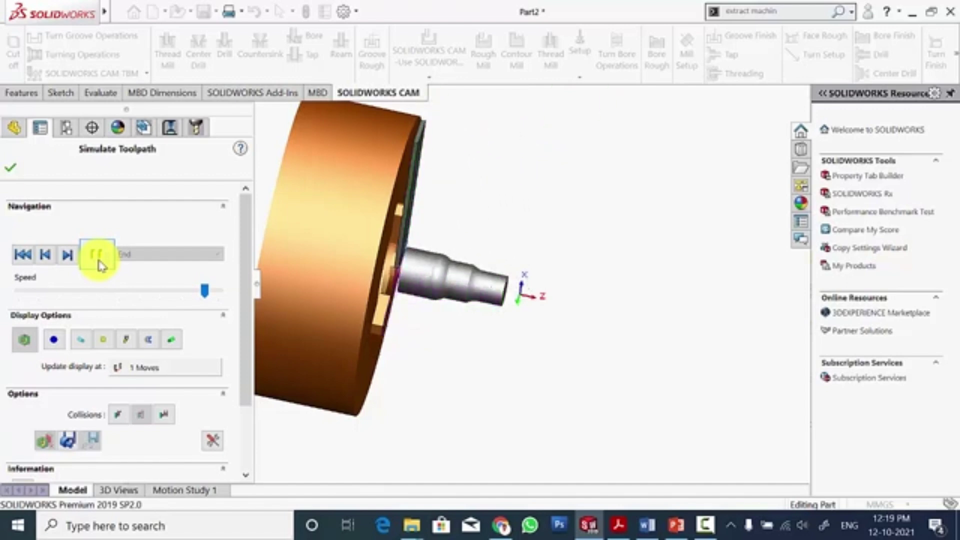
{"action": "left_click", "coordinate": [10, 173]}
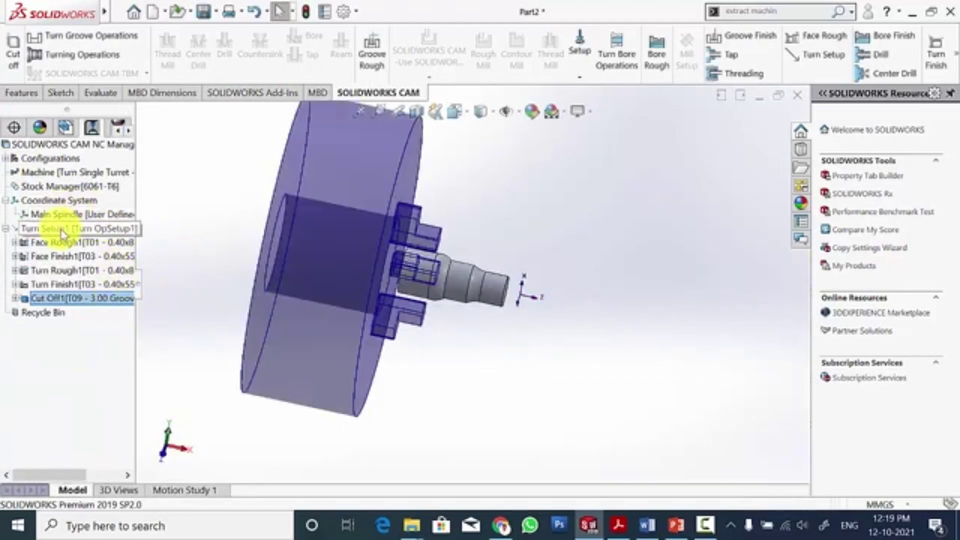
Post-process Turn Setup1 into the NC file 'code for turning'
{"action": "right_click", "coordinate": [62, 230]}
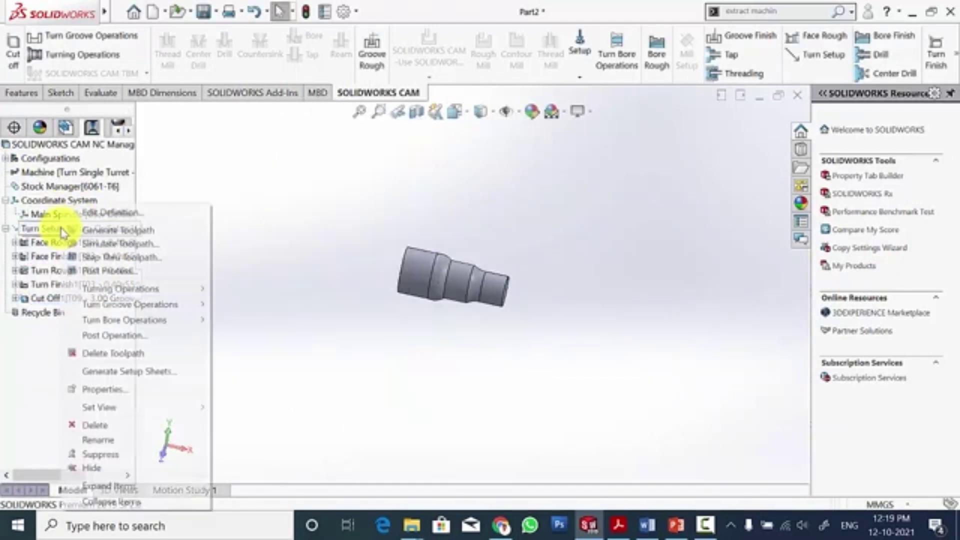
{"action": "left_click", "coordinate": [110, 271]}
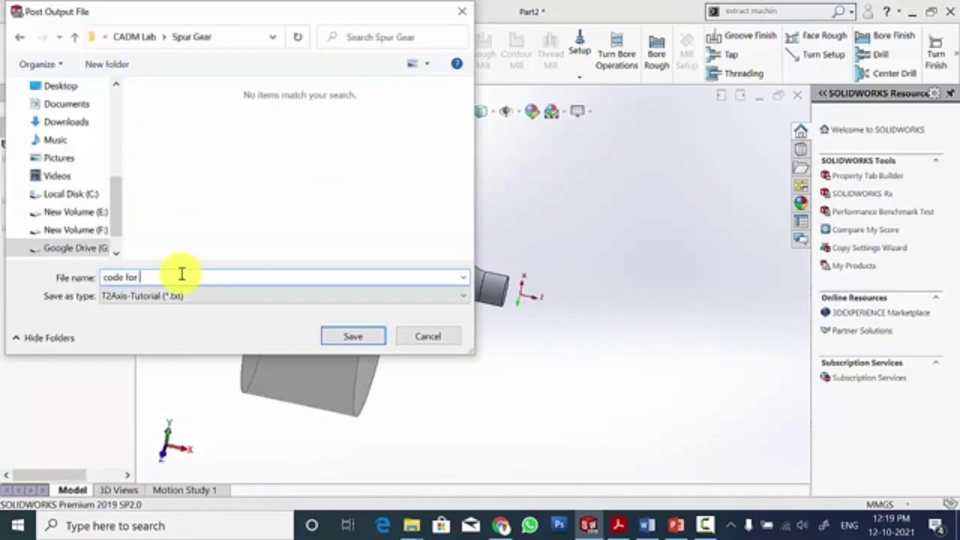
{"action": "key", "text": "Return"}
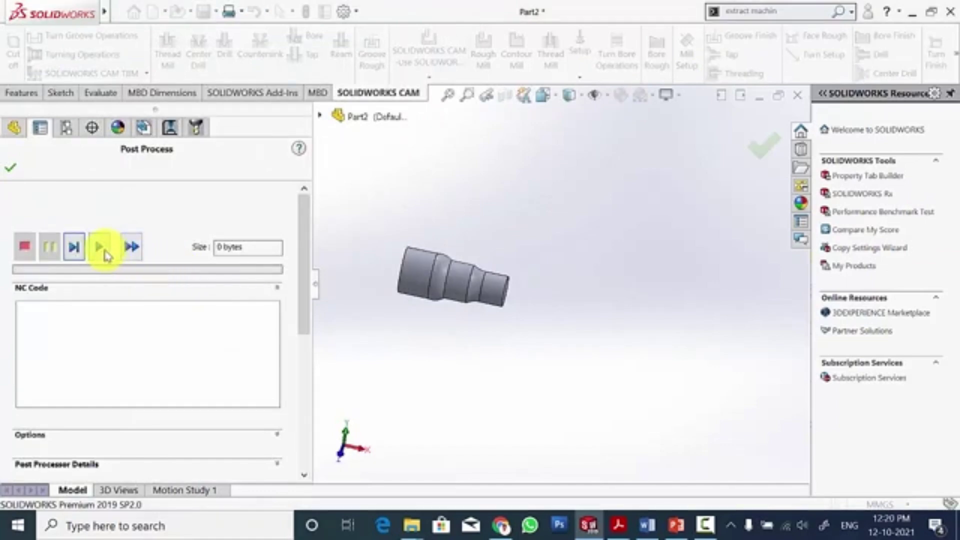
{"action": "left_click", "coordinate": [105, 252]}
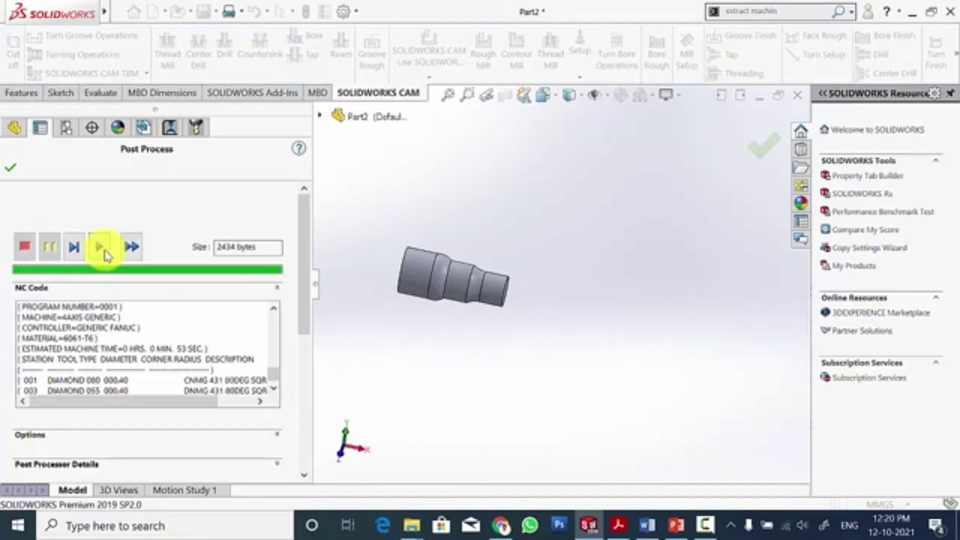
{"action": "left_click", "coordinate": [10, 167]}
Open 'code for turning' from the Code folder in Notepad and scroll through the G-code
{"action": "mouse_move", "coordinate": [418, 526]}
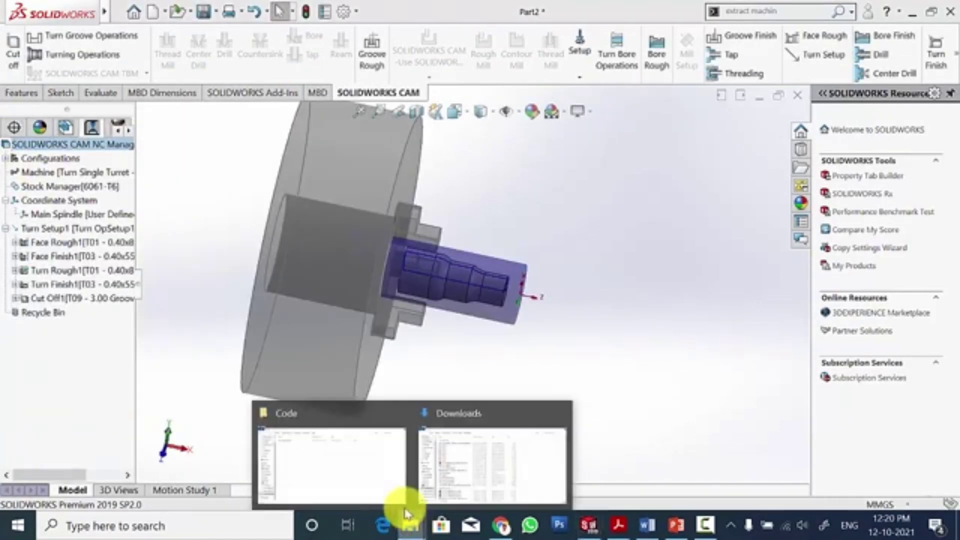
{"action": "left_click", "coordinate": [373, 463]}
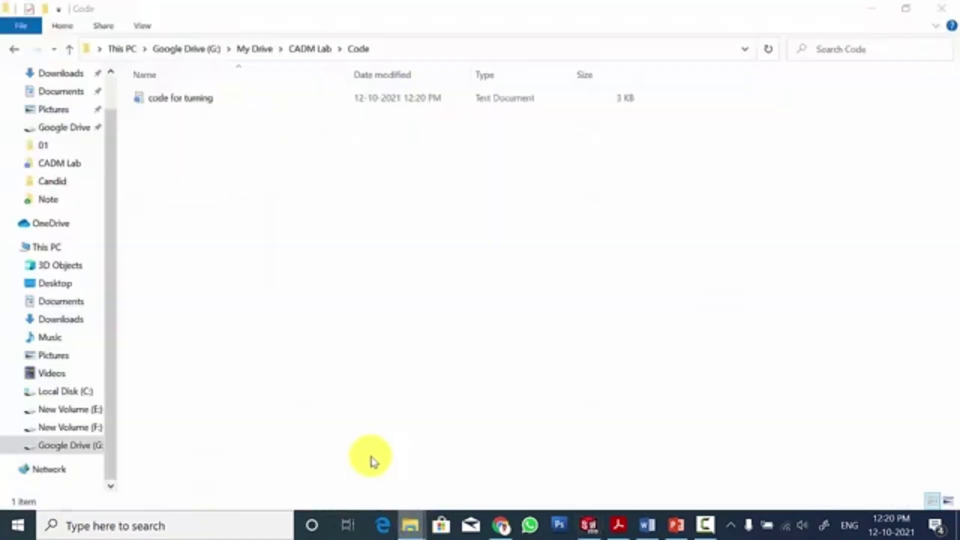
{"action": "left_click", "coordinate": [181, 105]}
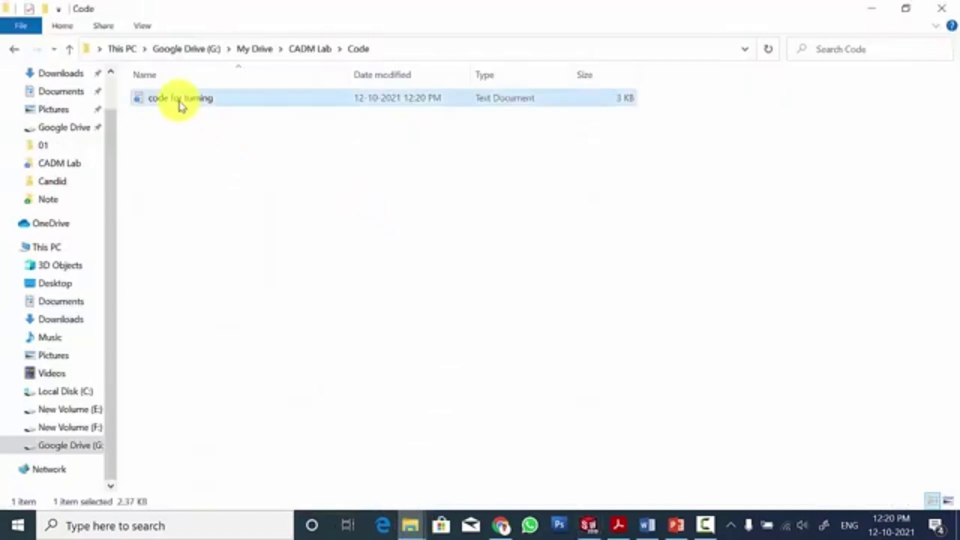
{"action": "double_click", "coordinate": [181, 103]}
{"action": "scroll", "coordinate": [353, 223], "scroll_direction": "down", "scroll_amount": 9}
{"action": "scroll", "coordinate": [354, 223], "scroll_direction": "down", "scroll_amount": 20}
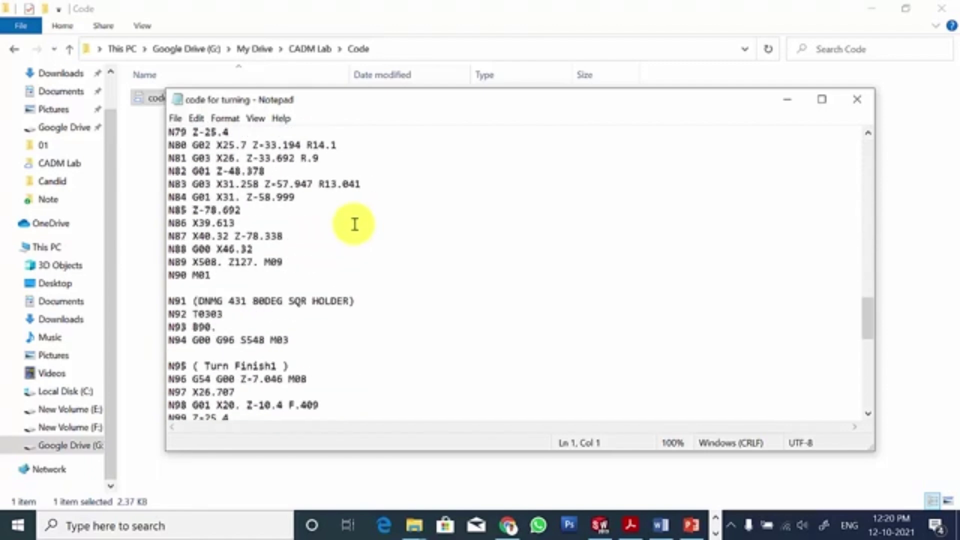
{"action": "key", "text": "alt+Tab"}
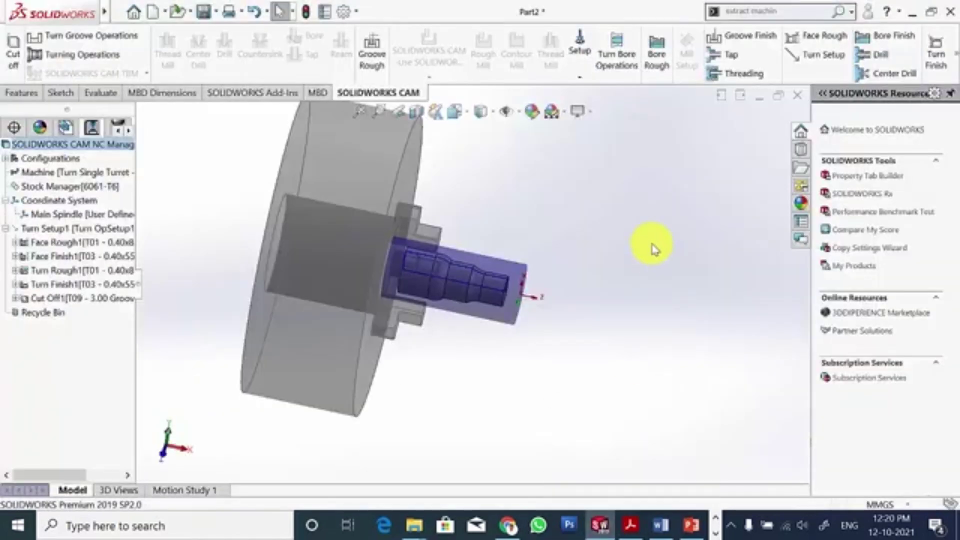